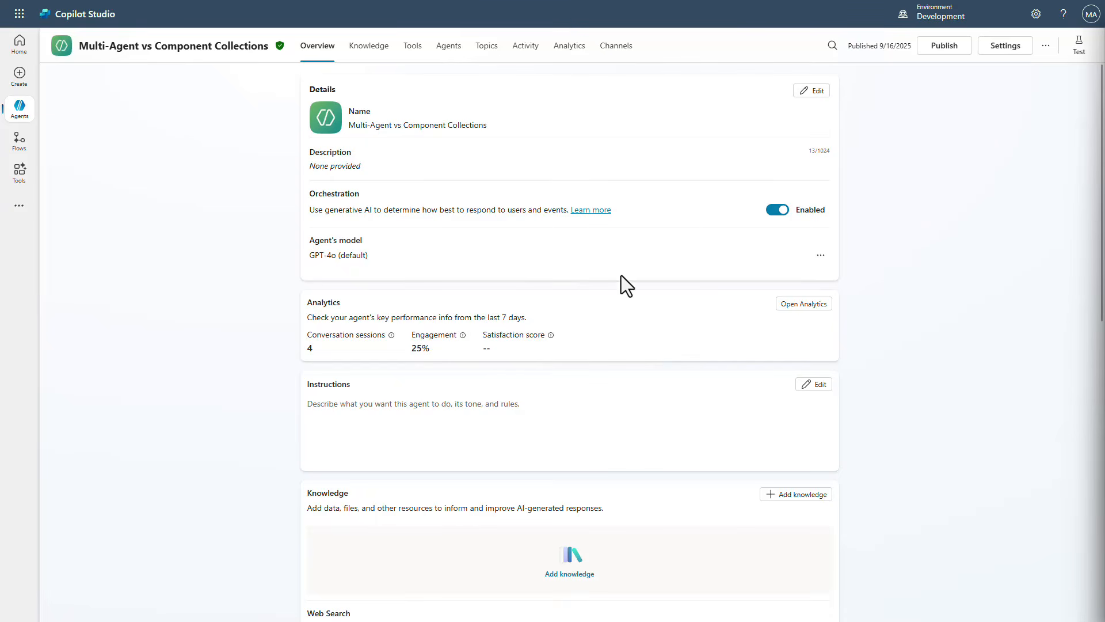
Start adding a connected agent and choose the existing Copilot Studio agent Porsche 911 Manual
scroll(569, 301, down, 12)
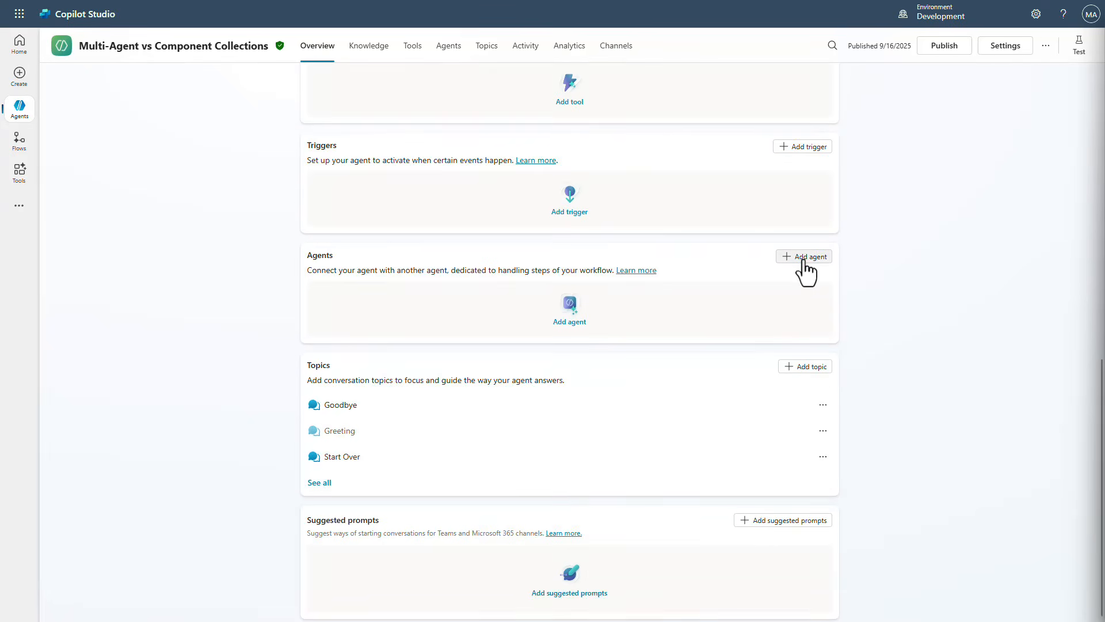
click(804, 256)
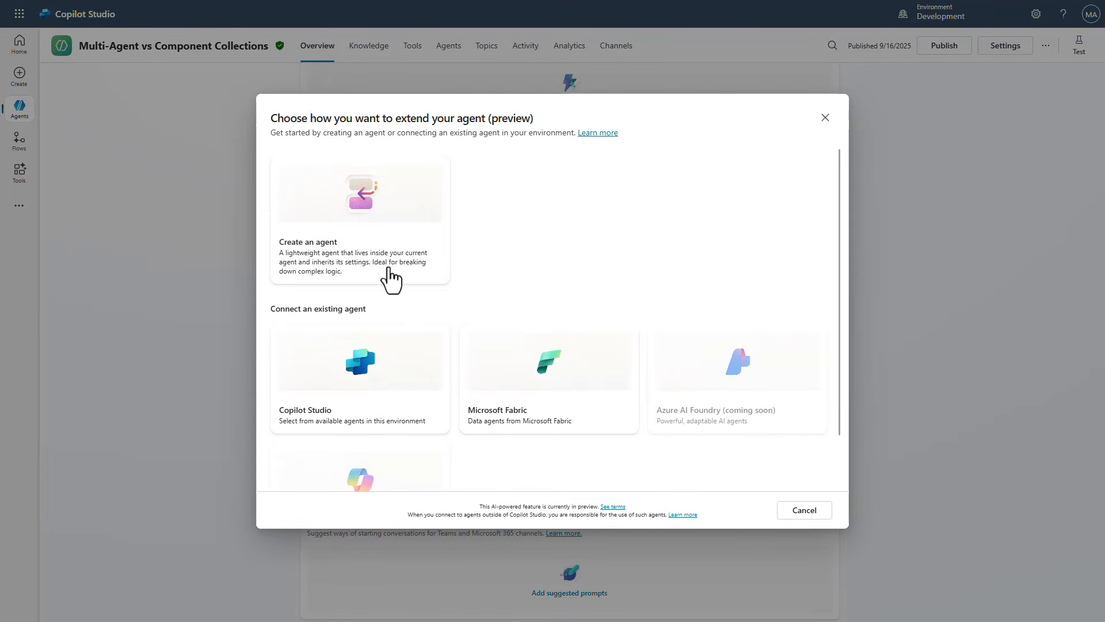
click(395, 387)
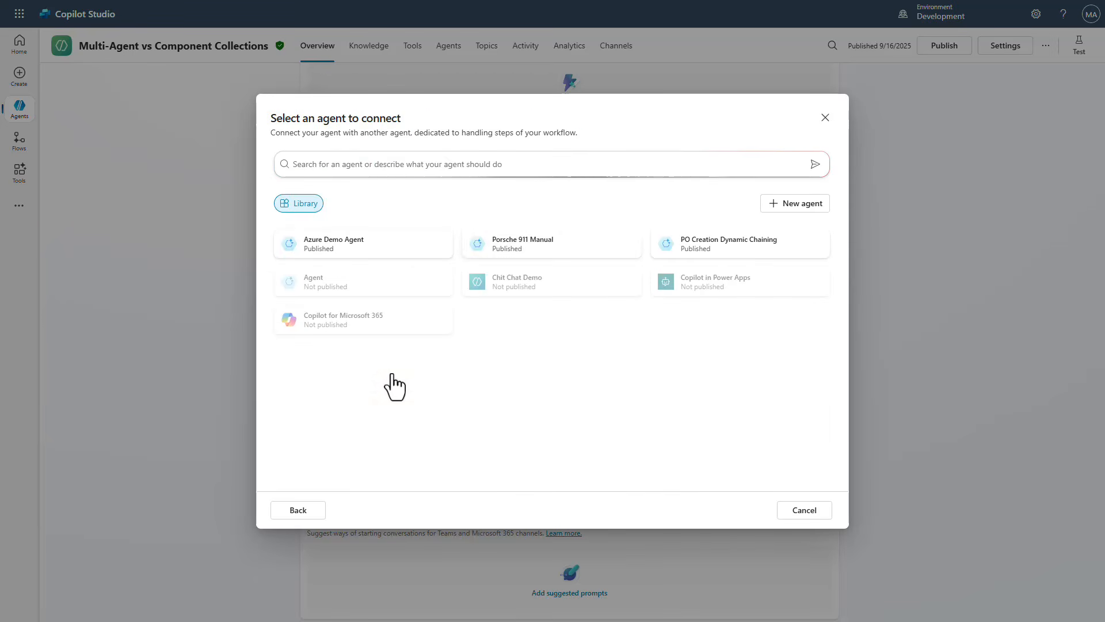
click(537, 260)
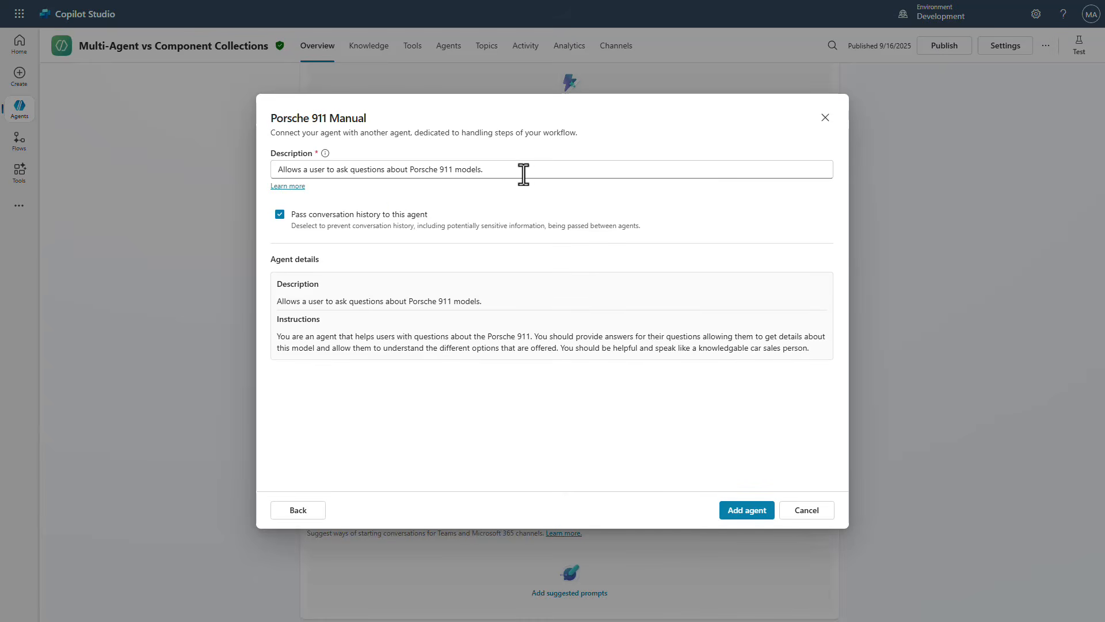
Replace its description with 'Allows a user to ask questions about Porsche 911 models, check Porsche order status, and request information packets from Porsche.' and add it
drag(523, 171, 271, 170)
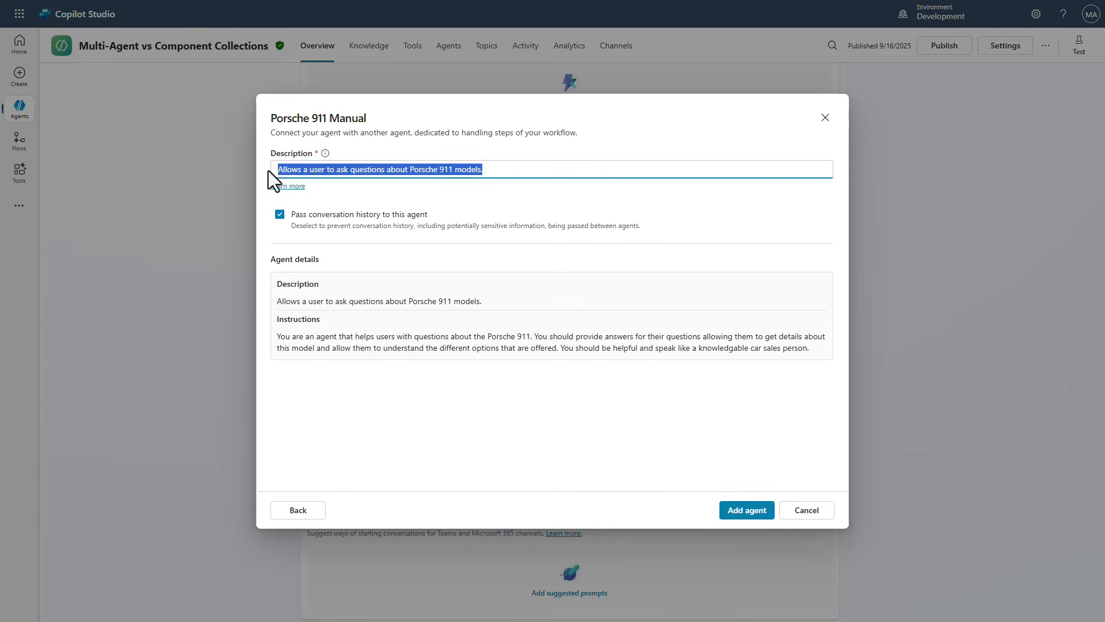
text(Allows a user to ask questions about Porsche 911 models, check Porsche order status, and request information packets from Porsche.)
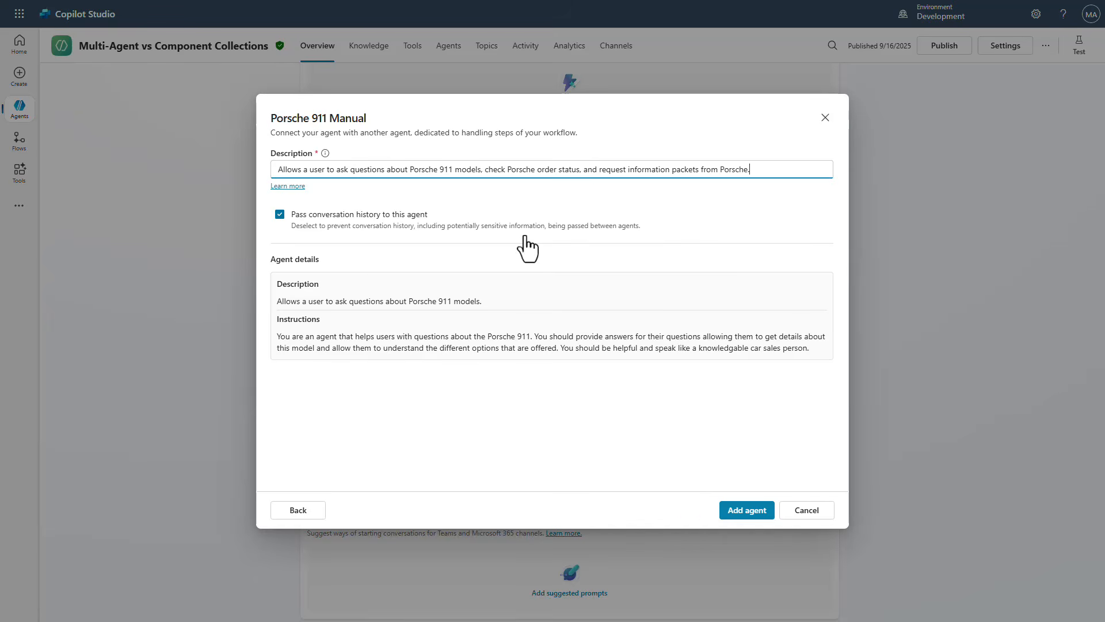
click(723, 521)
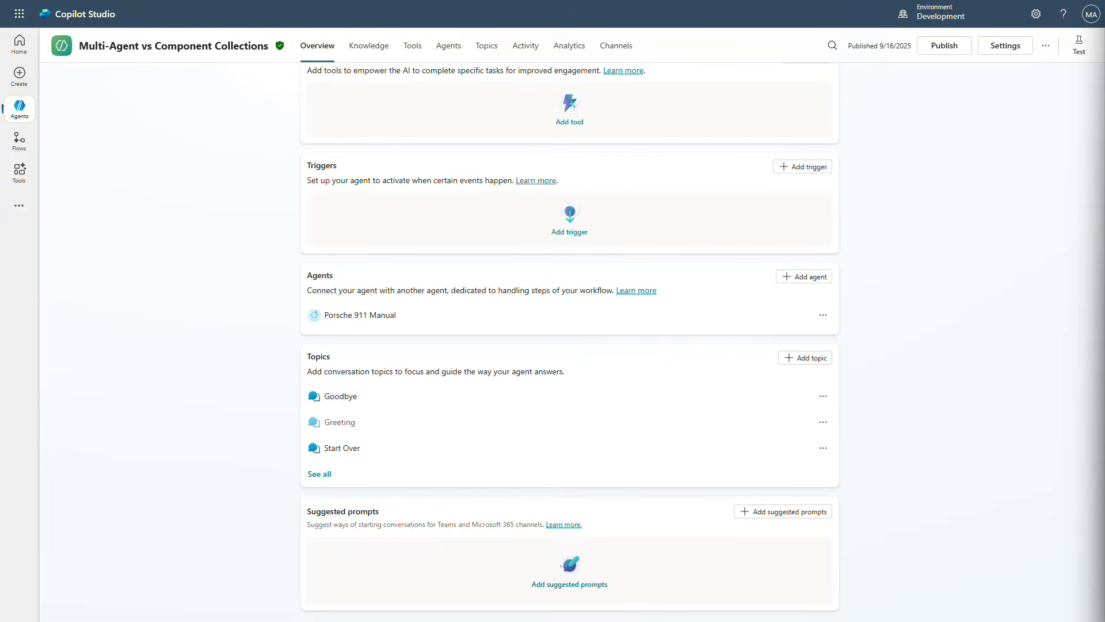
Open the test chat and ask the agent to check the order status of a Porsche order number
click(1080, 49)
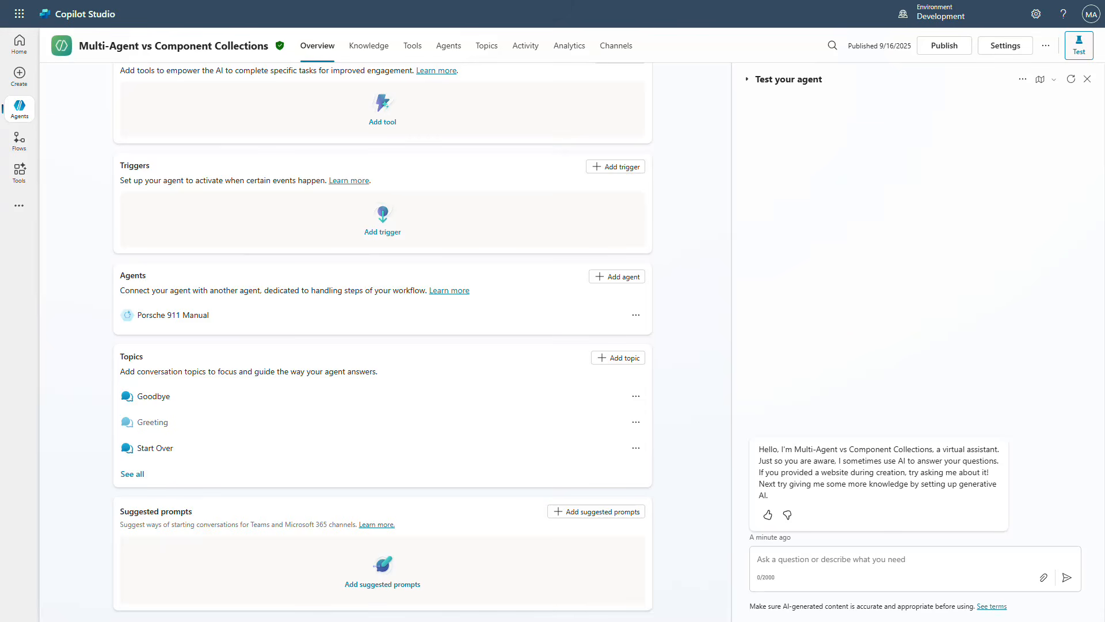
click(814, 558)
text(I want to check the order status of my Porsche order number 123456789)
key(Return)
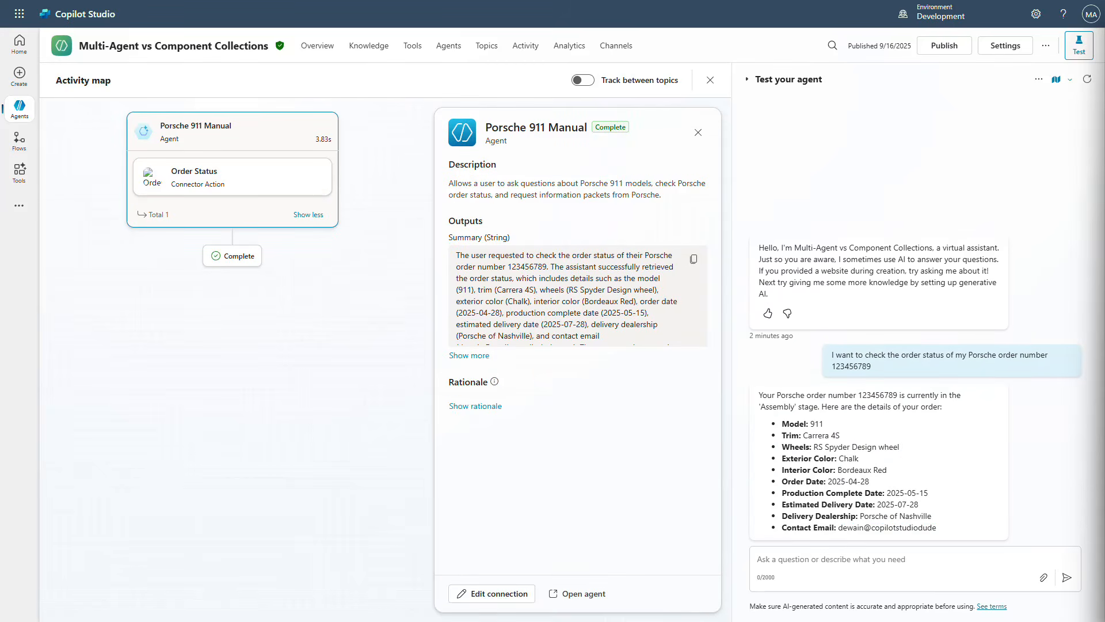
Ask the test chat for an info packet from Porsche
click(915, 563)
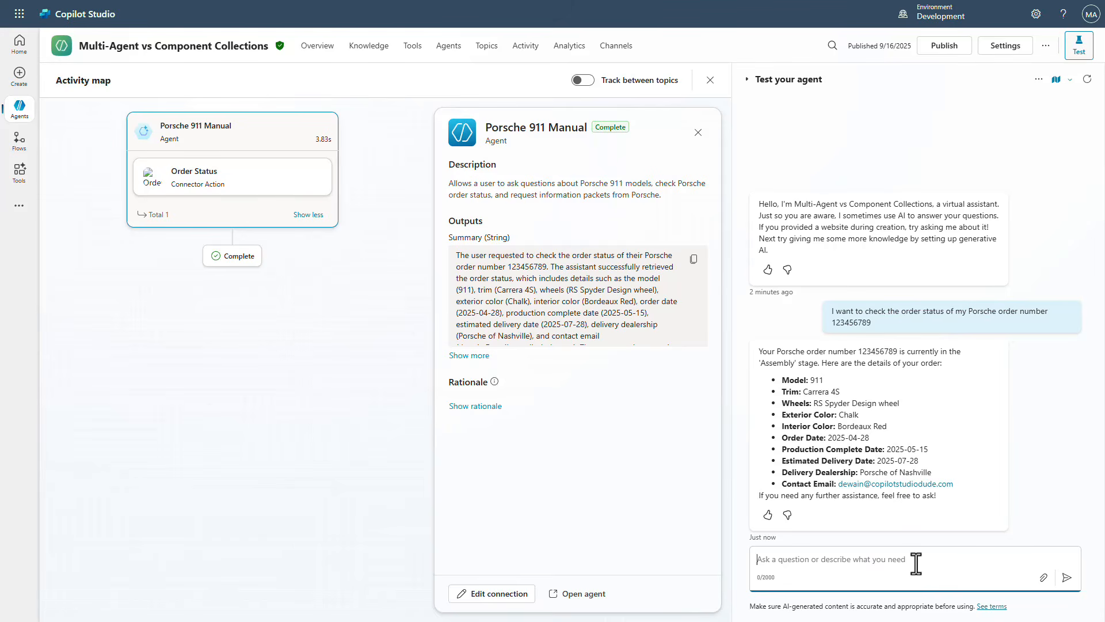
text(I want an info packet from Porsche)
key(Return)
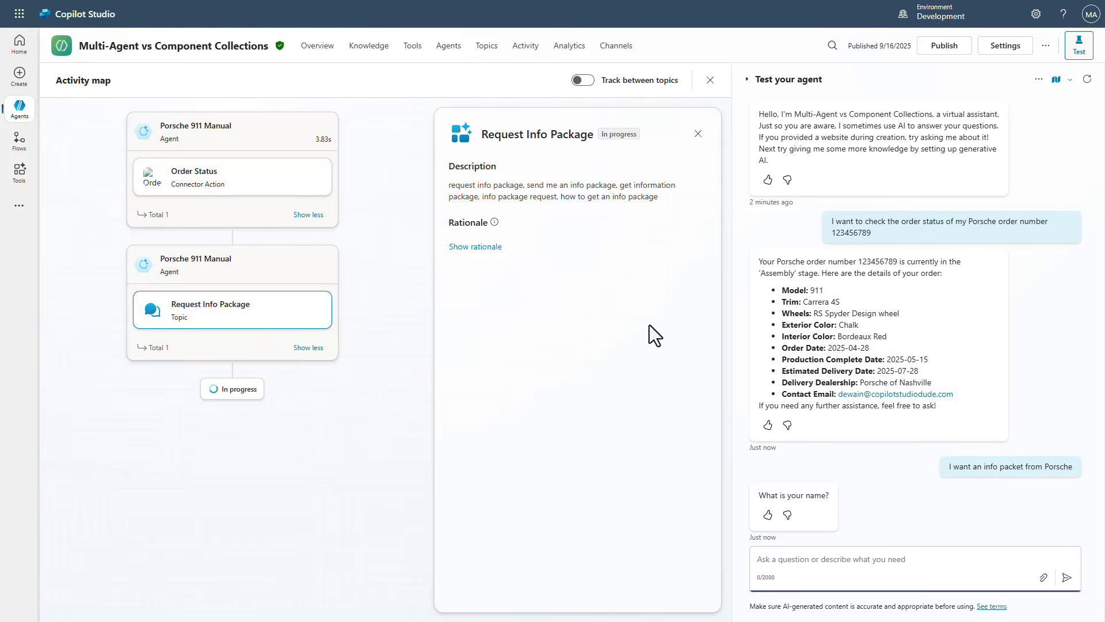
Switch to the Porsche 911 Manual agent and open its Request Info Package topic
mouse_move(21, 116)
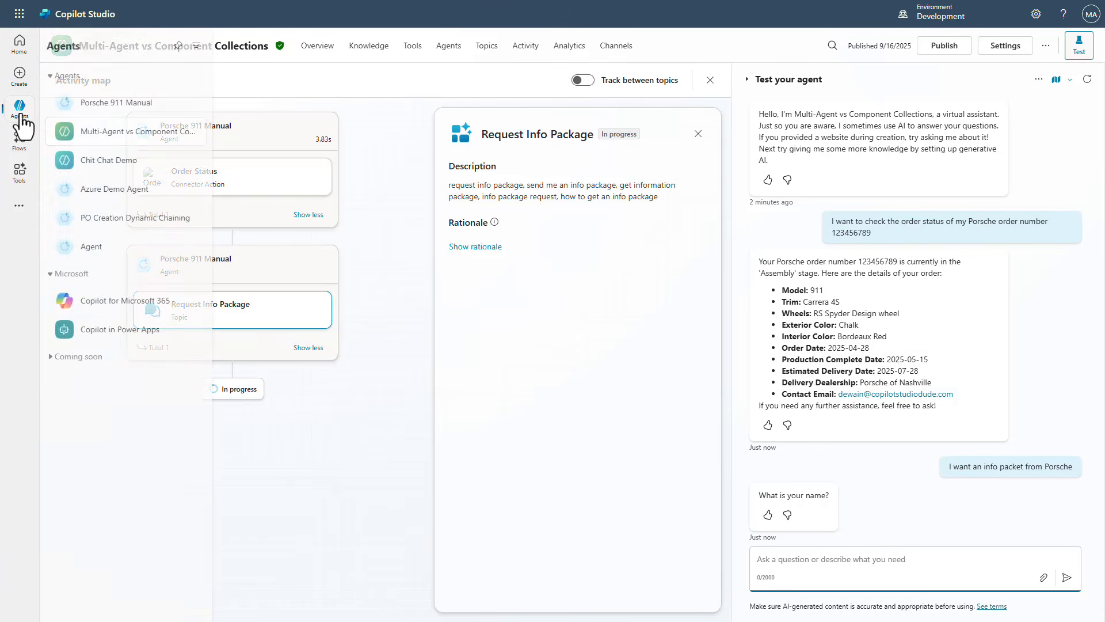
click(104, 104)
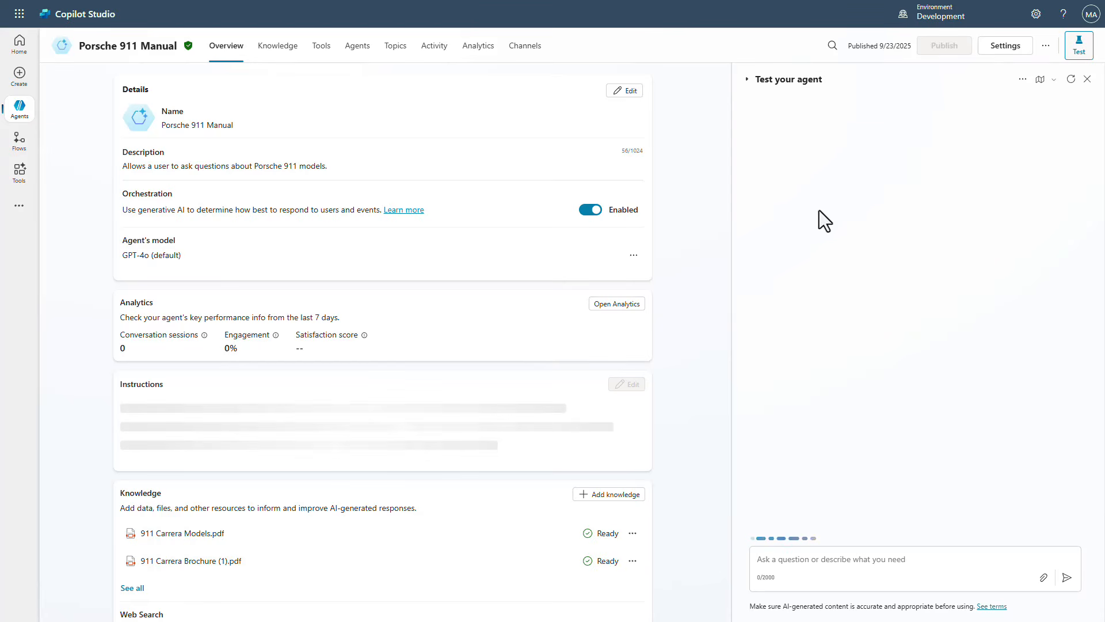
click(399, 50)
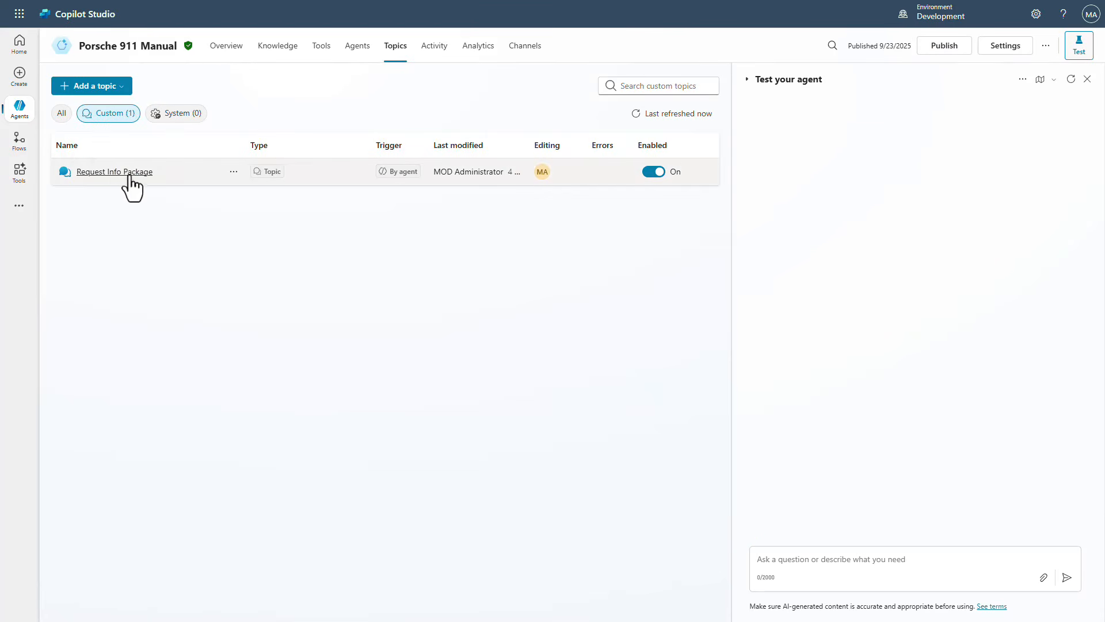
click(113, 173)
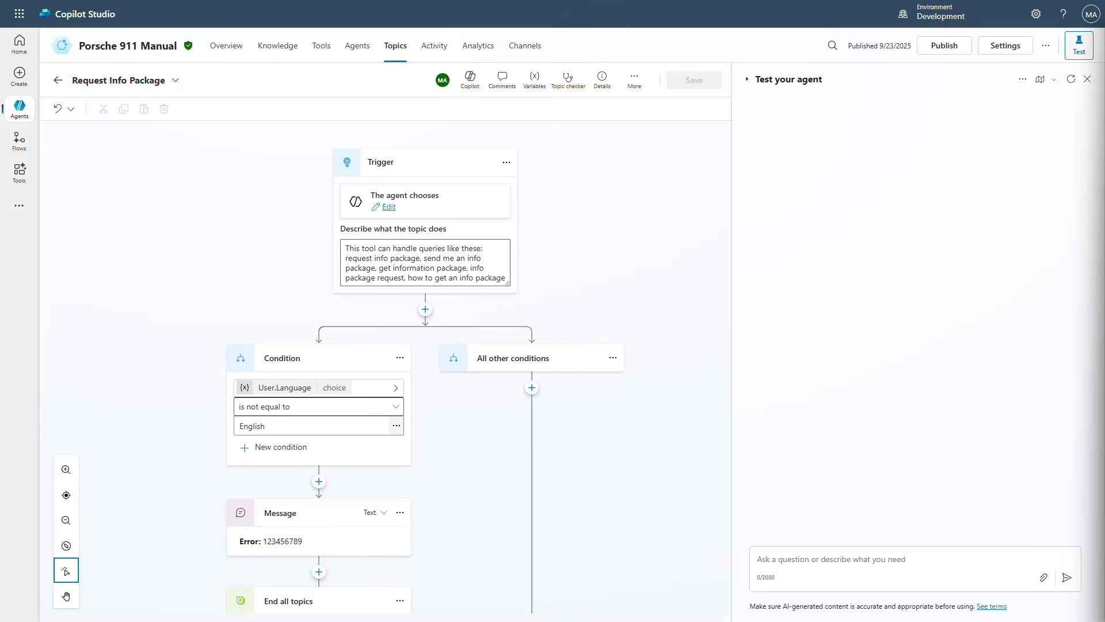
Test the Porsche 911 Manual agent by asking for an info packet from Porsche
click(942, 567)
text(I want an info packet from Porsche)
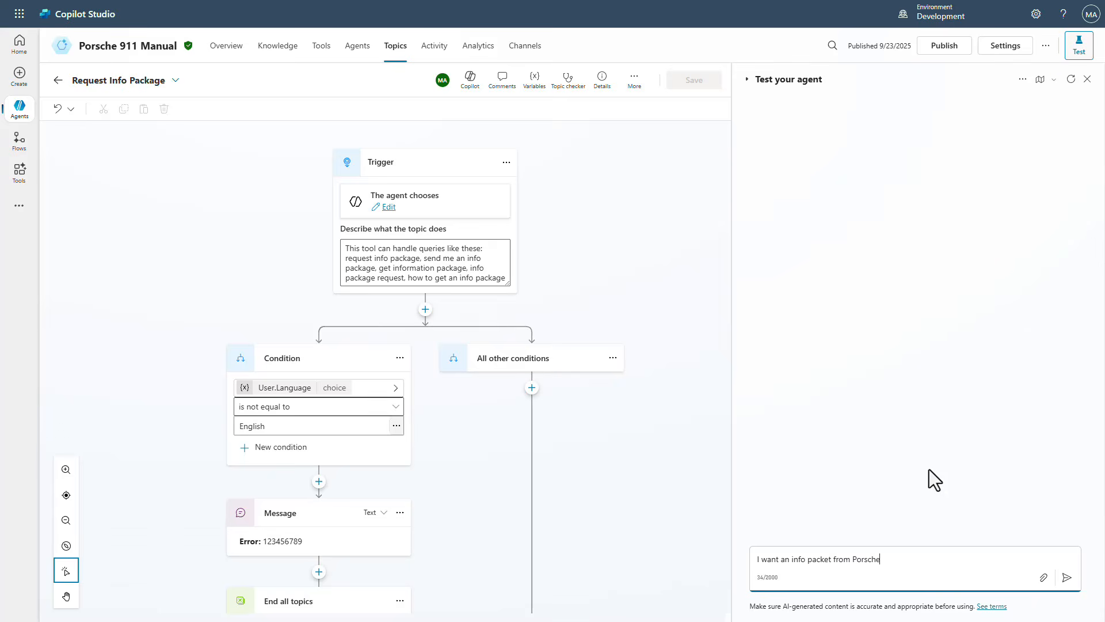
key(Return)
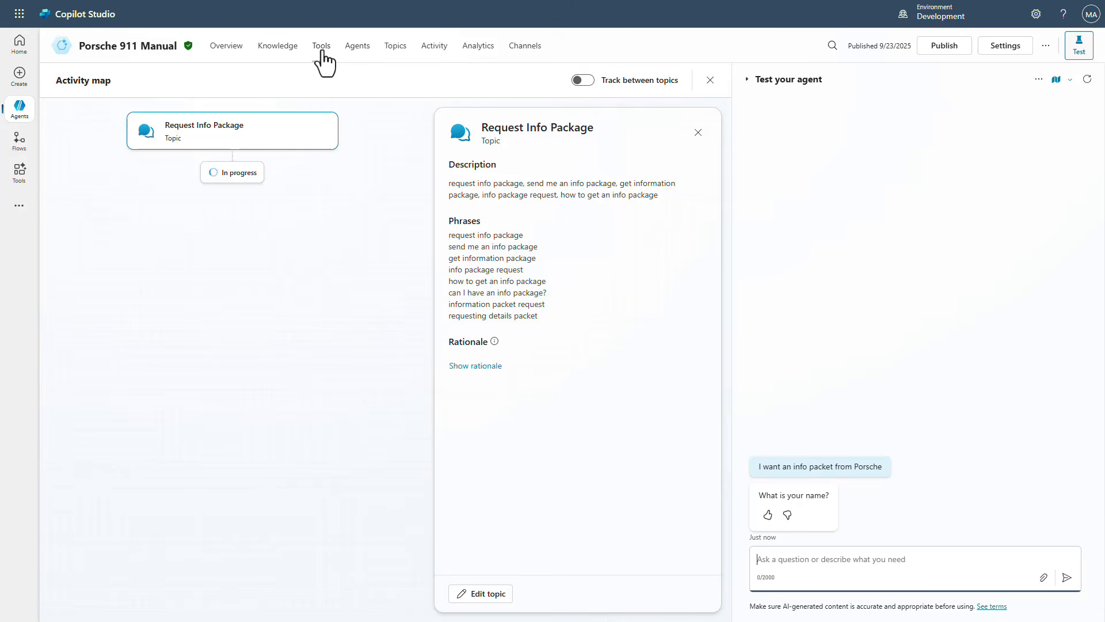
Change the Request Info Package topic's condition operator to 'is equal to' and save the topic
click(389, 50)
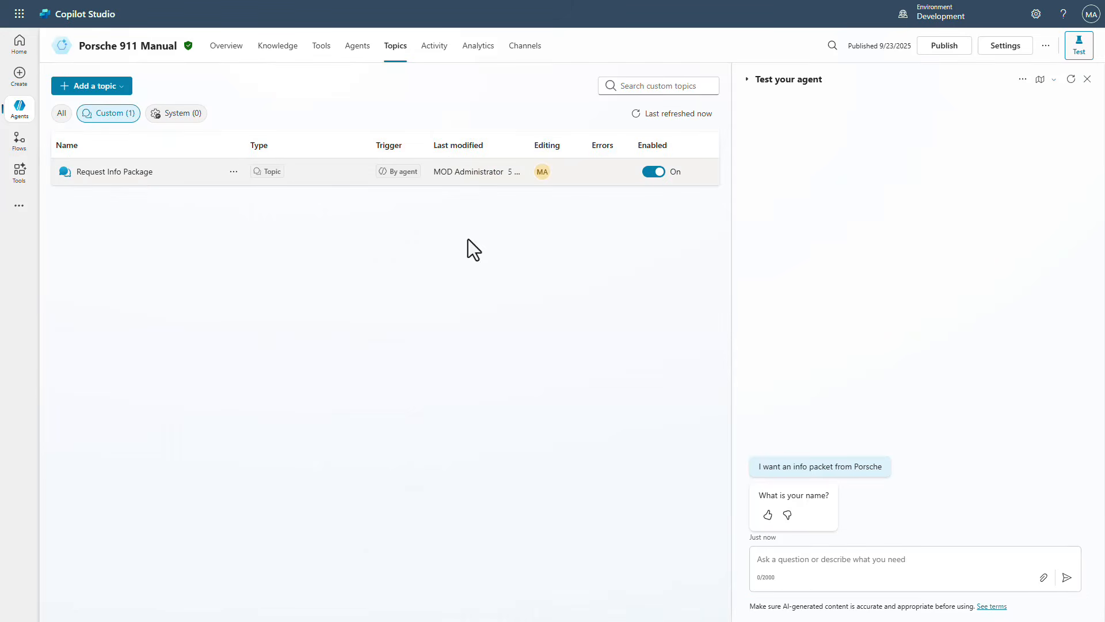
click(123, 173)
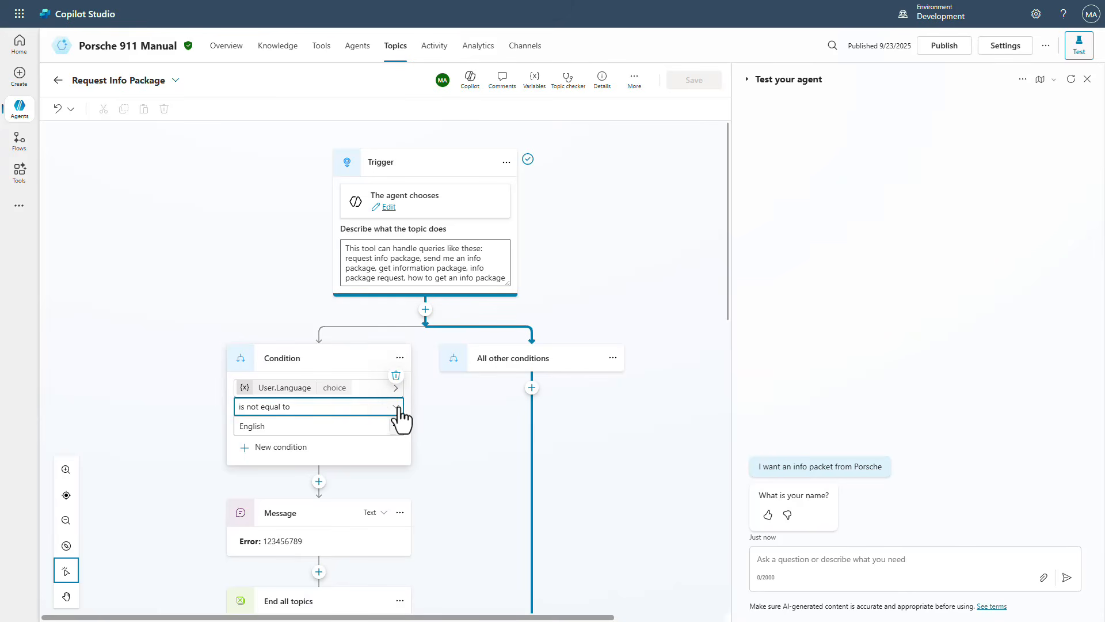
click(397, 408)
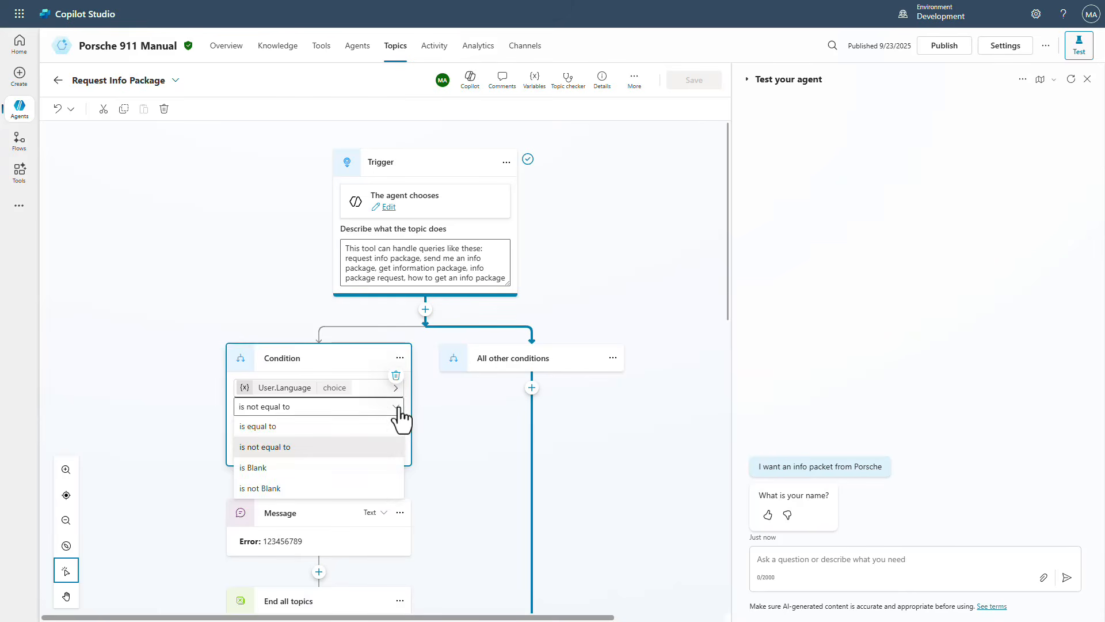
click(305, 431)
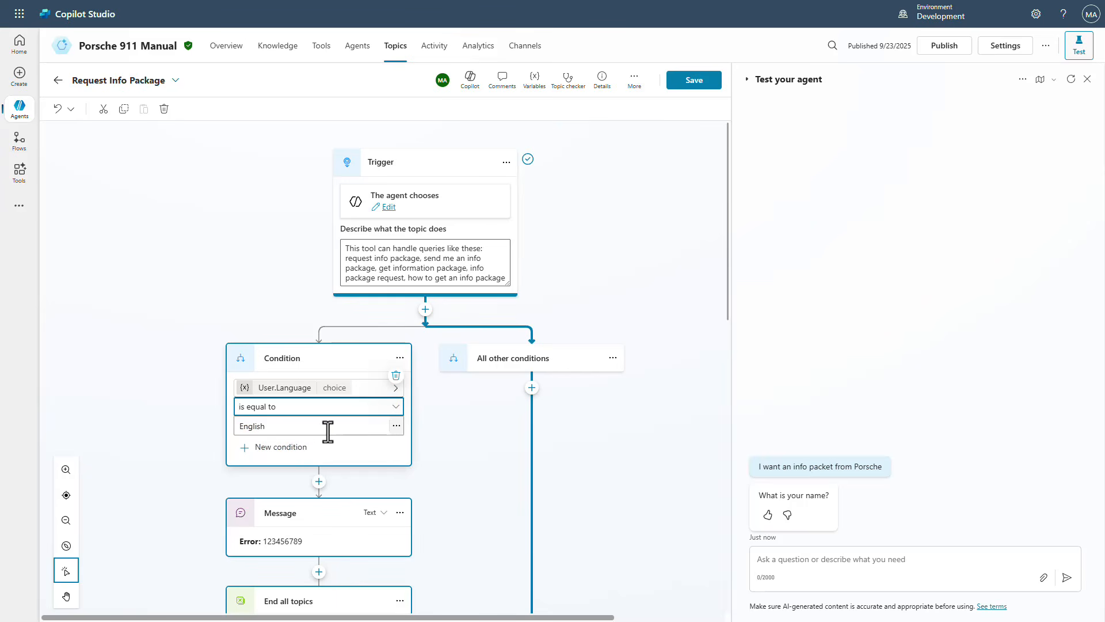
click(694, 81)
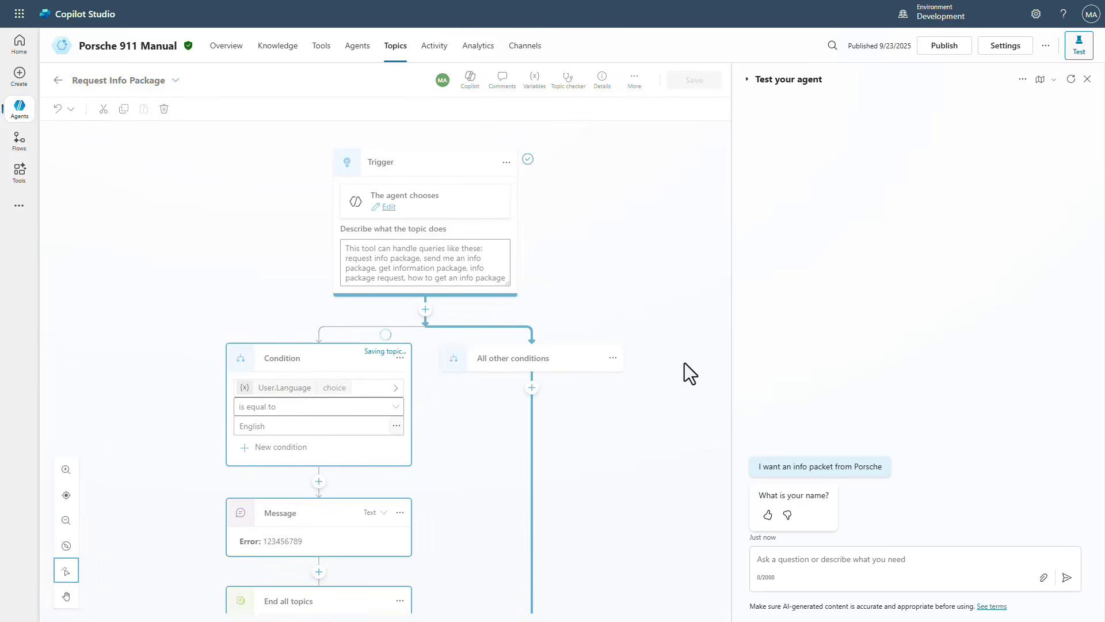
Restart the test conversation and ask again for an info packet from Porsche
click(1072, 80)
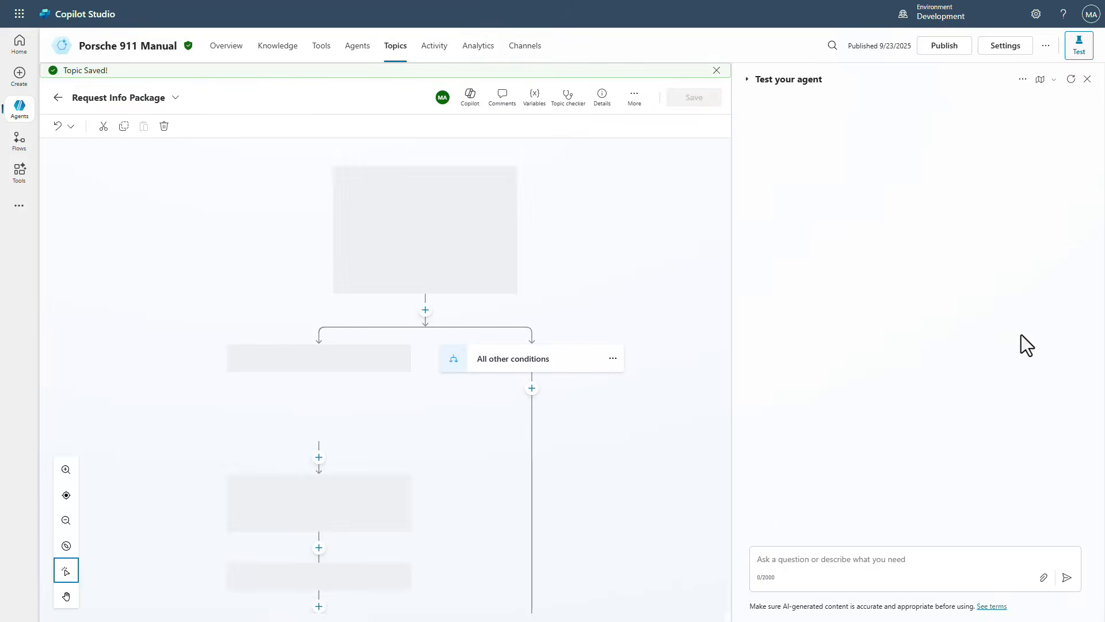
click(847, 563)
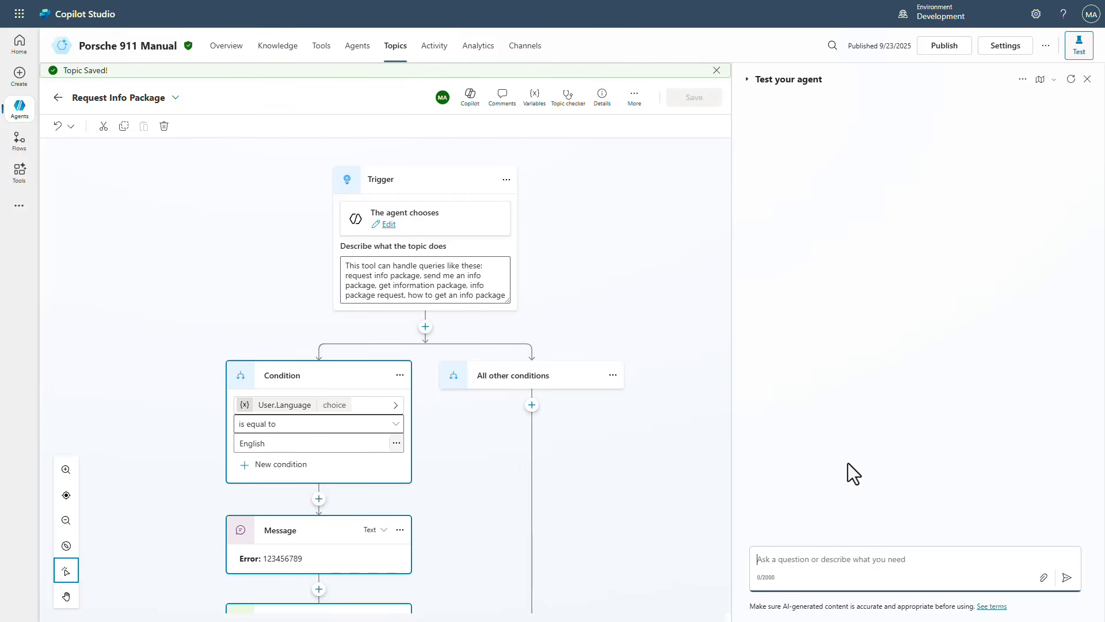
text(I want an info packet from Porsche)
key(Return)
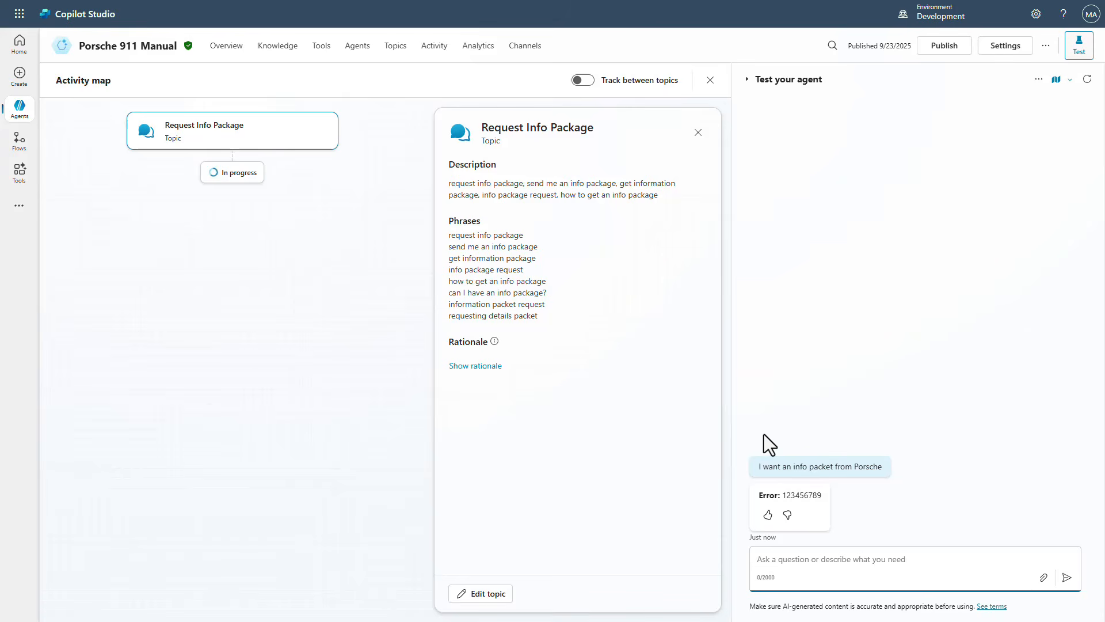
Switch to the Multi-Agent vs Component Collections agent and ask its test chat for an info packet from Porsche
click(21, 109)
click(117, 106)
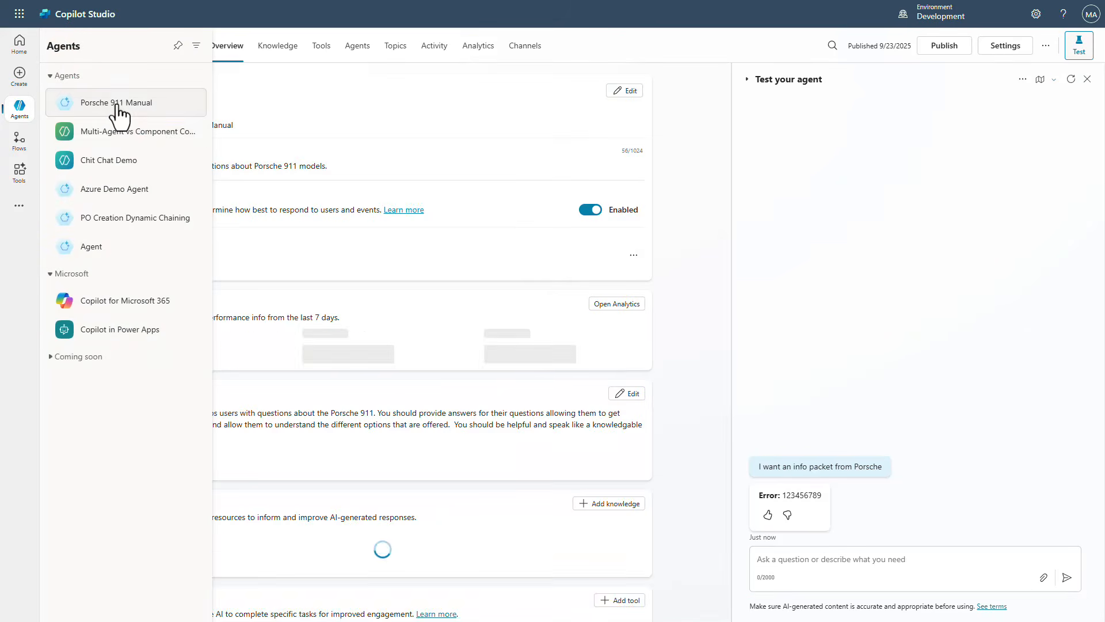
click(113, 135)
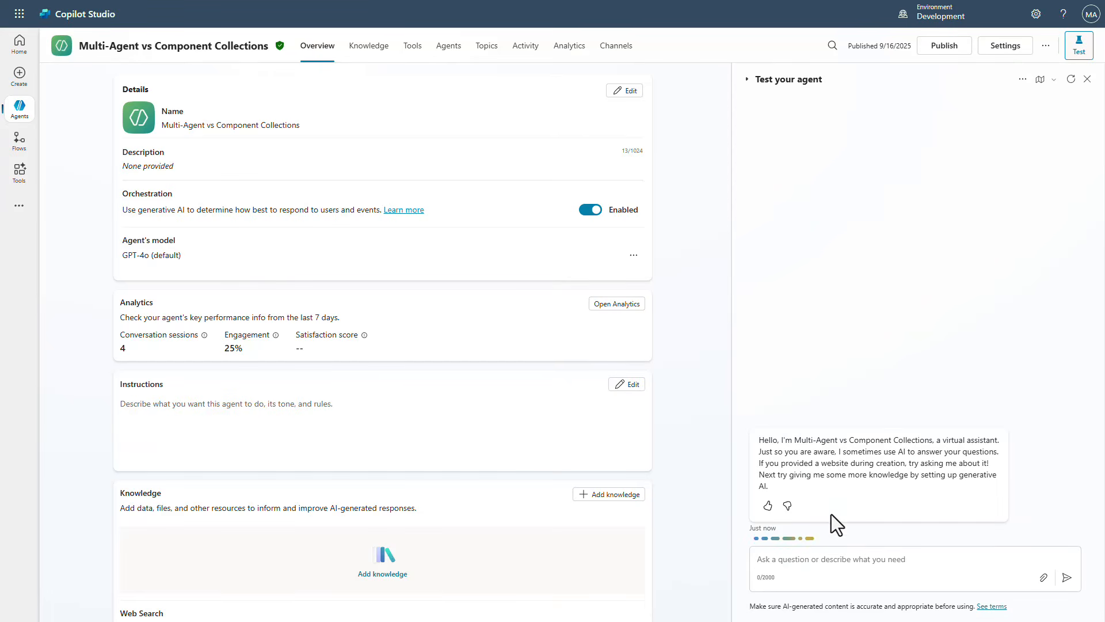
click(845, 561)
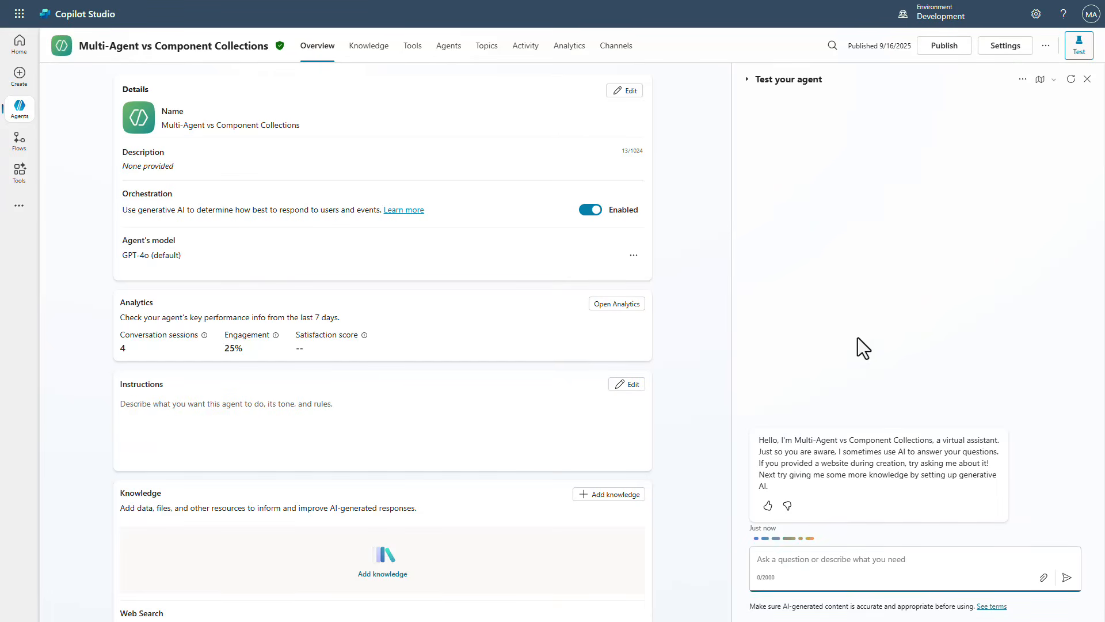
text(I want an info packet from Porsche)
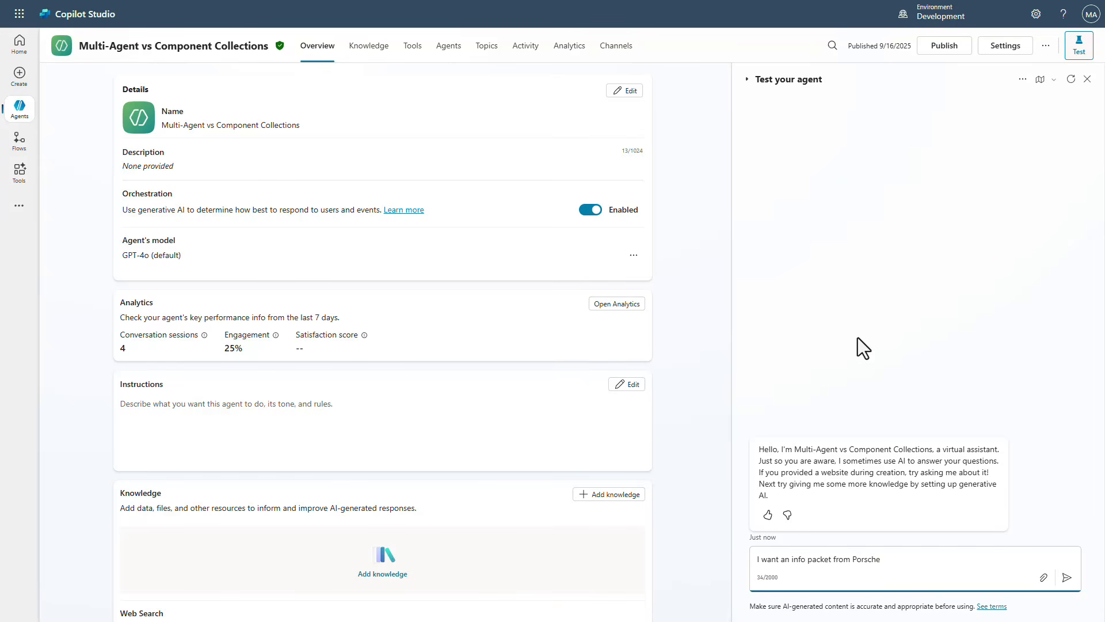
key(Return)
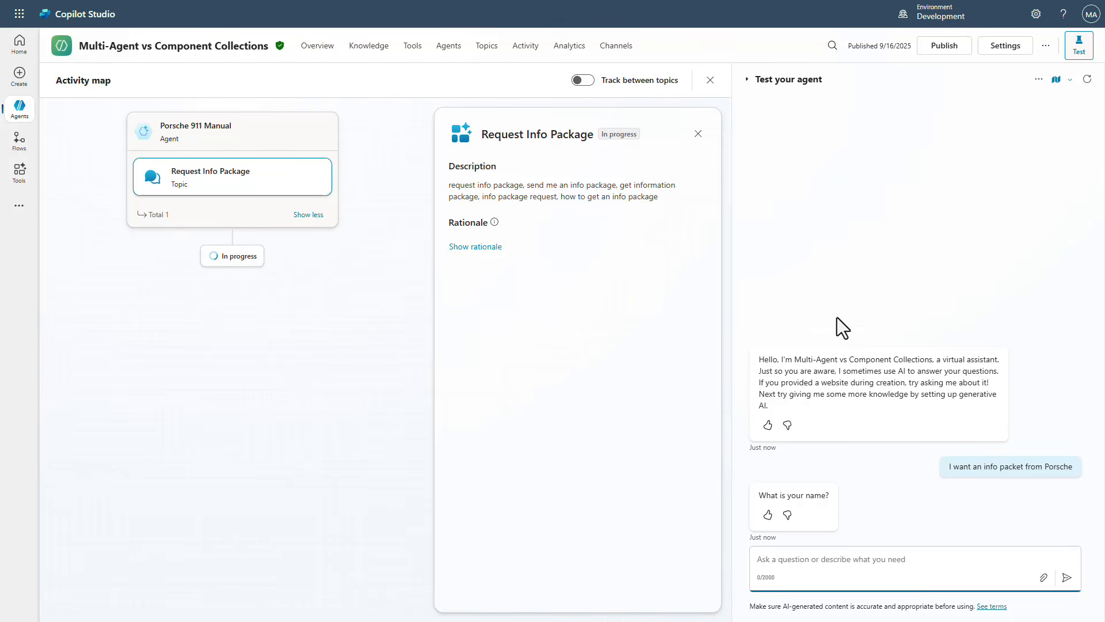
Switch to the Porsche 911 Manual agent and publish it
mouse_move(14, 112)
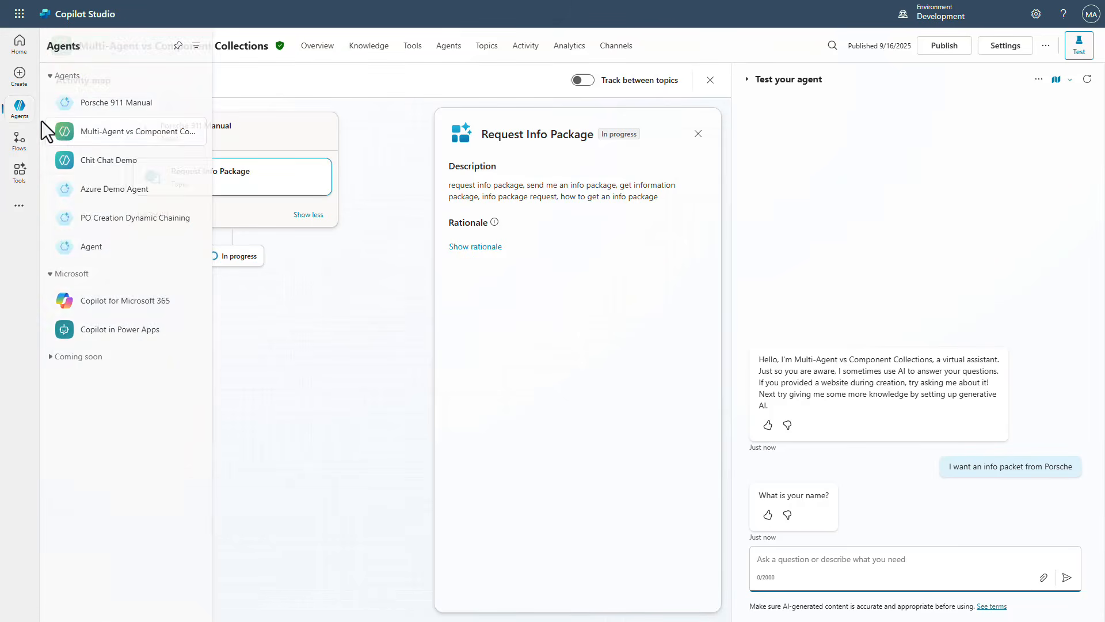
click(128, 104)
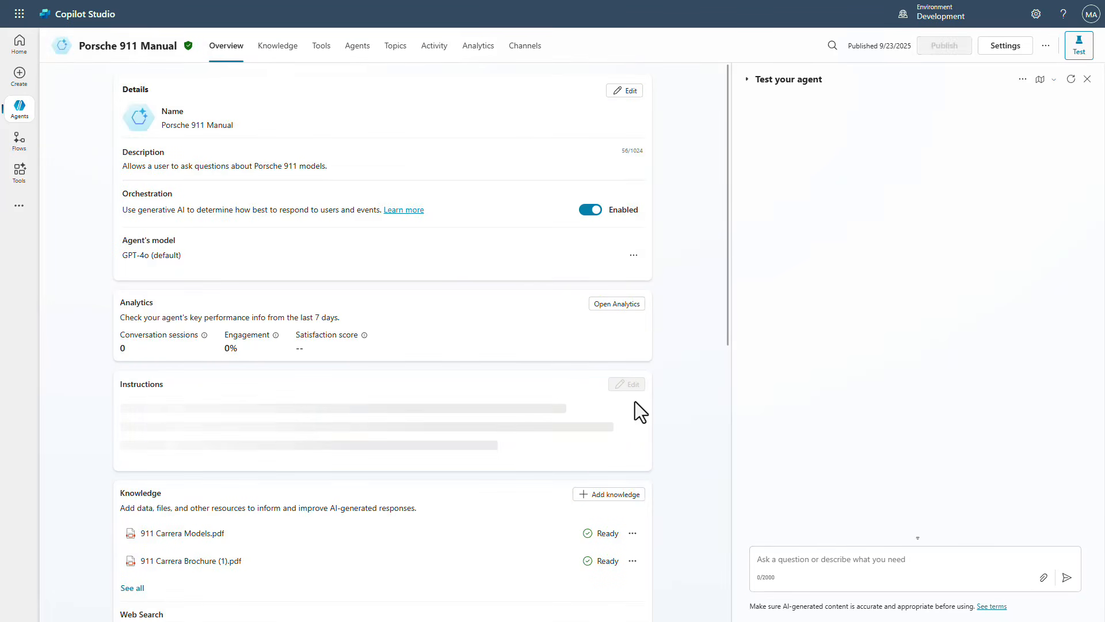
click(943, 50)
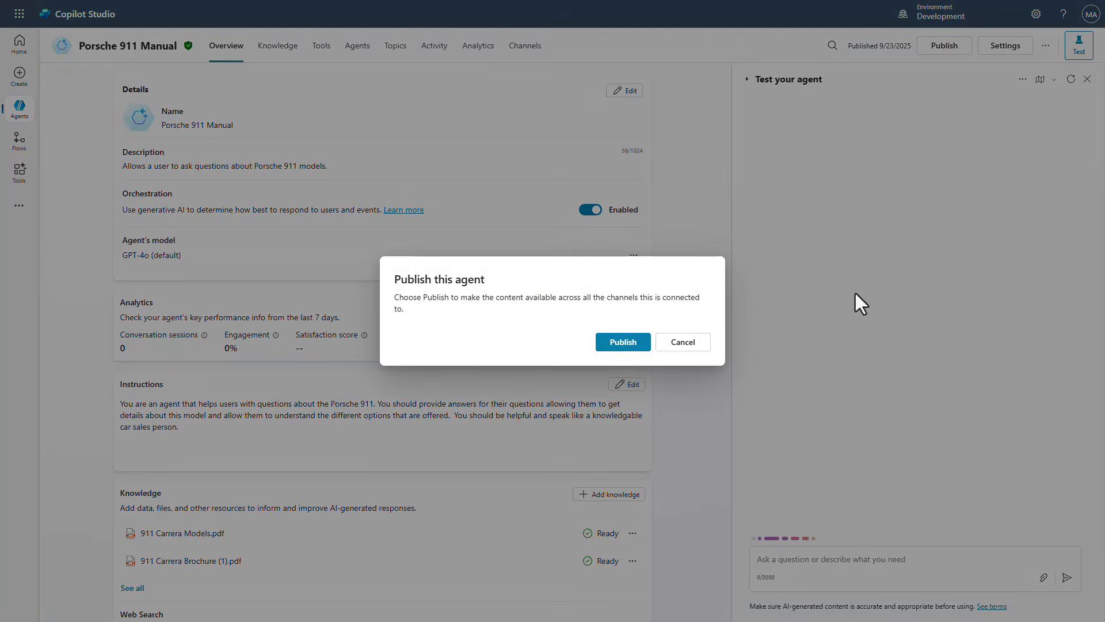
click(623, 343)
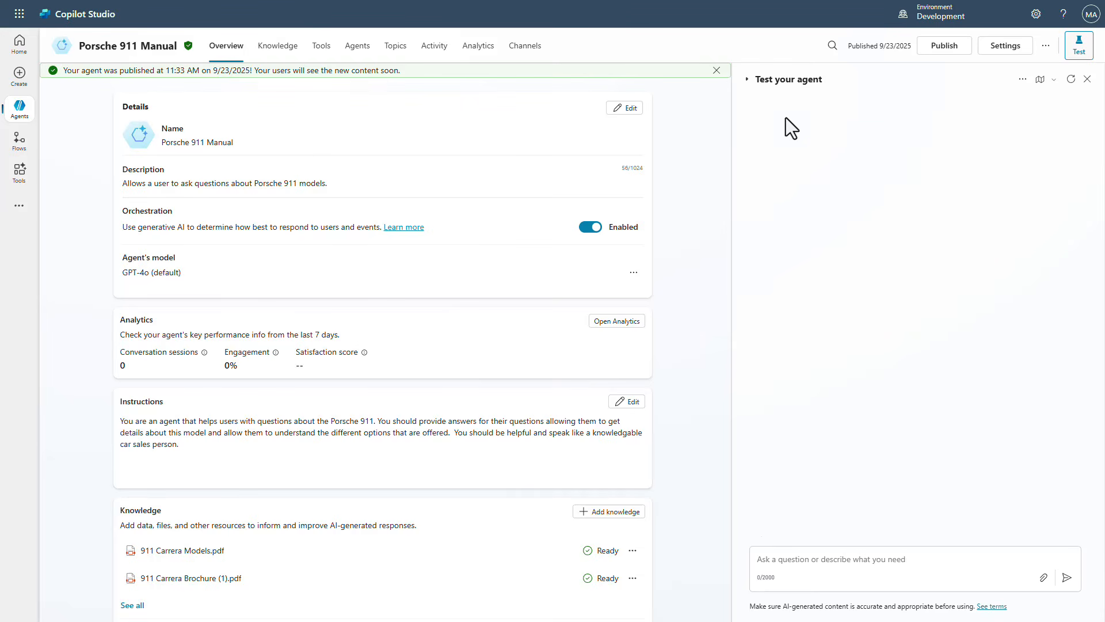
click(717, 70)
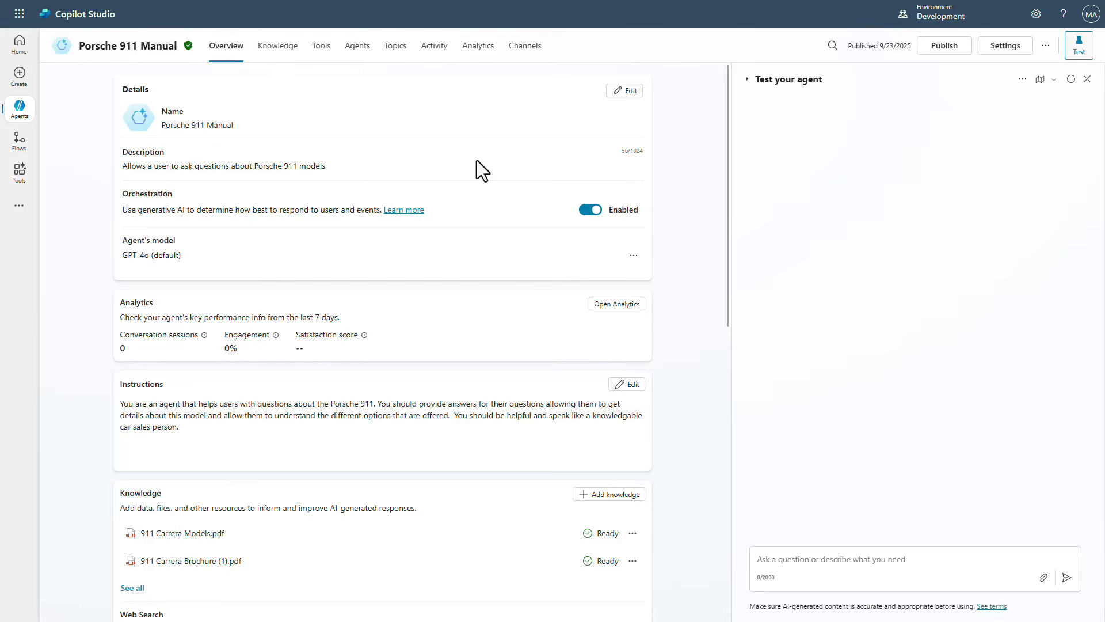
Return to the Multi-Agent vs Component Collections agent and request an info packet from Porsche in its test chat
click(21, 114)
click(132, 138)
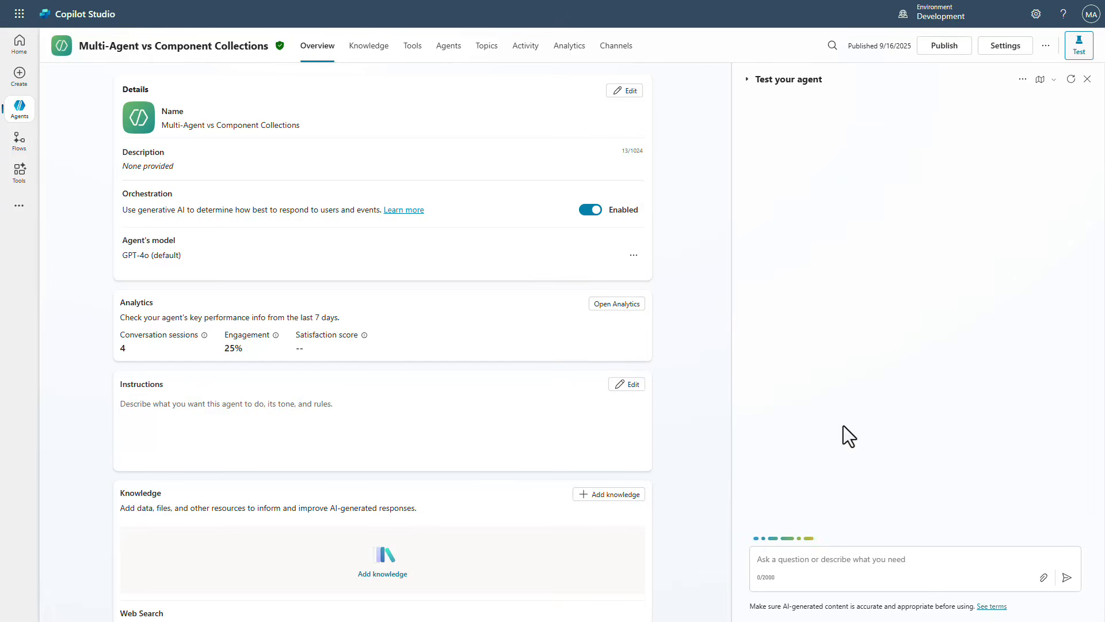
click(858, 563)
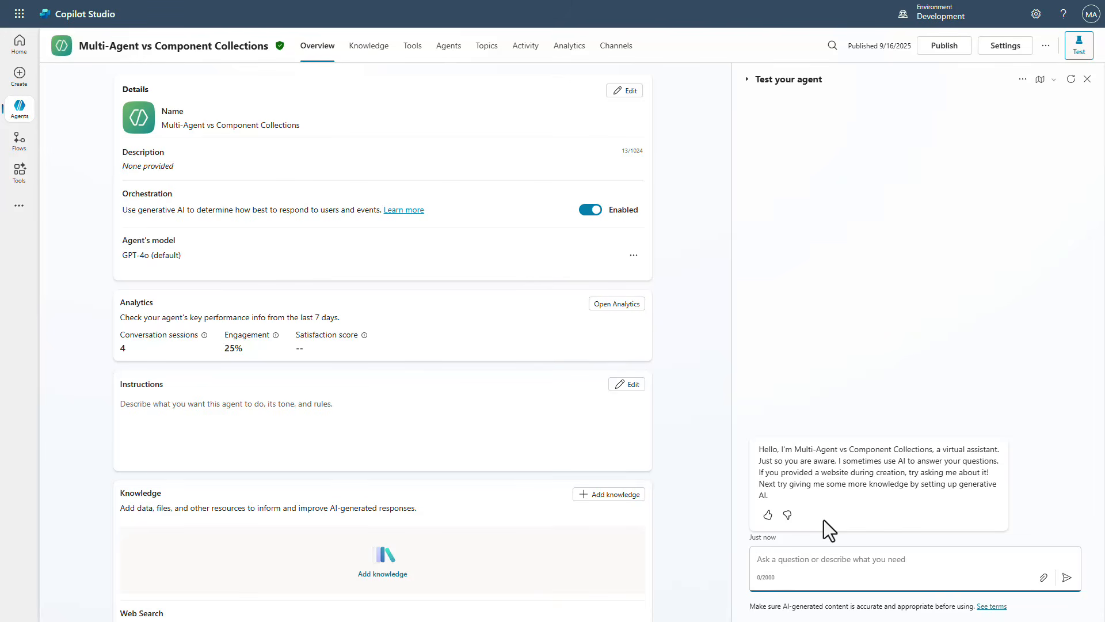
text(I want an info packet from Porsche)
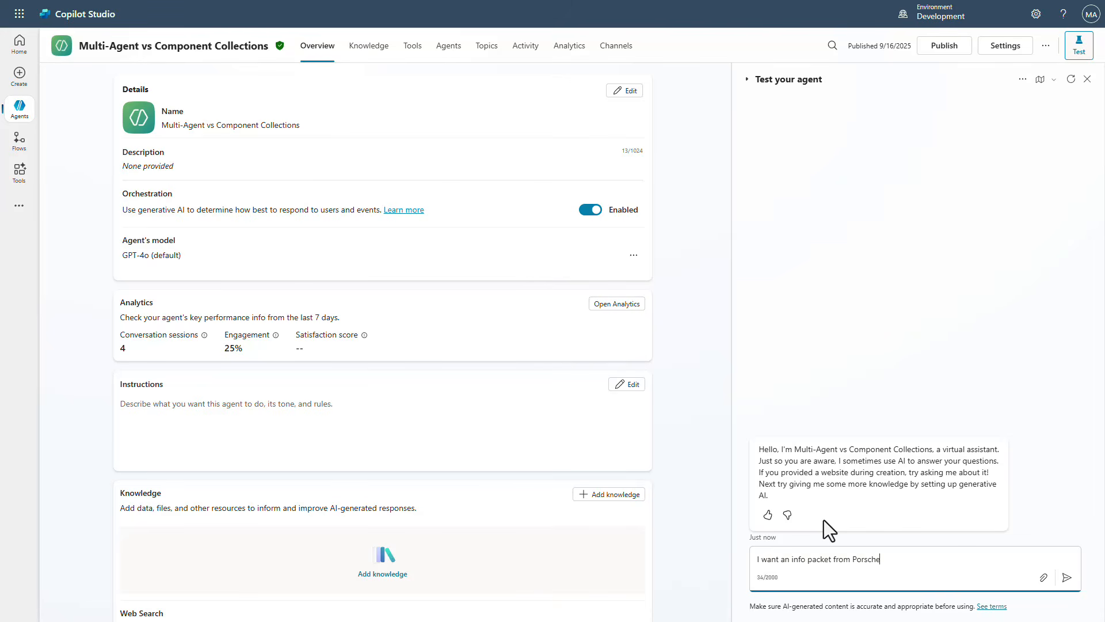
key(Return)
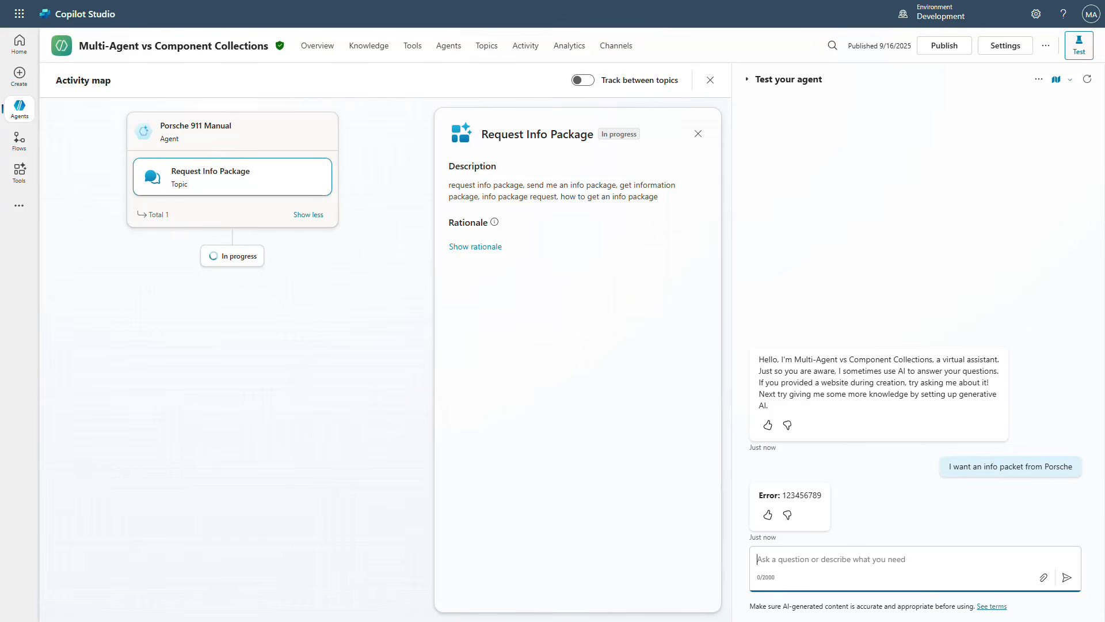
Add the Chit Chat and PII Checker component collections to the agent from its settings, then close settings
click(1003, 49)
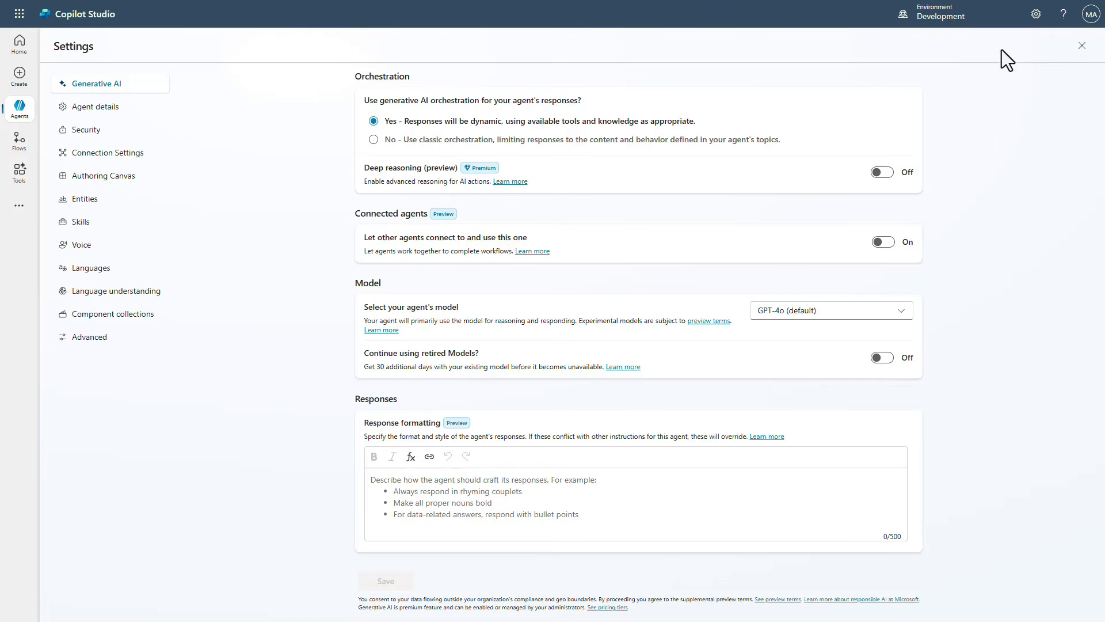
click(115, 315)
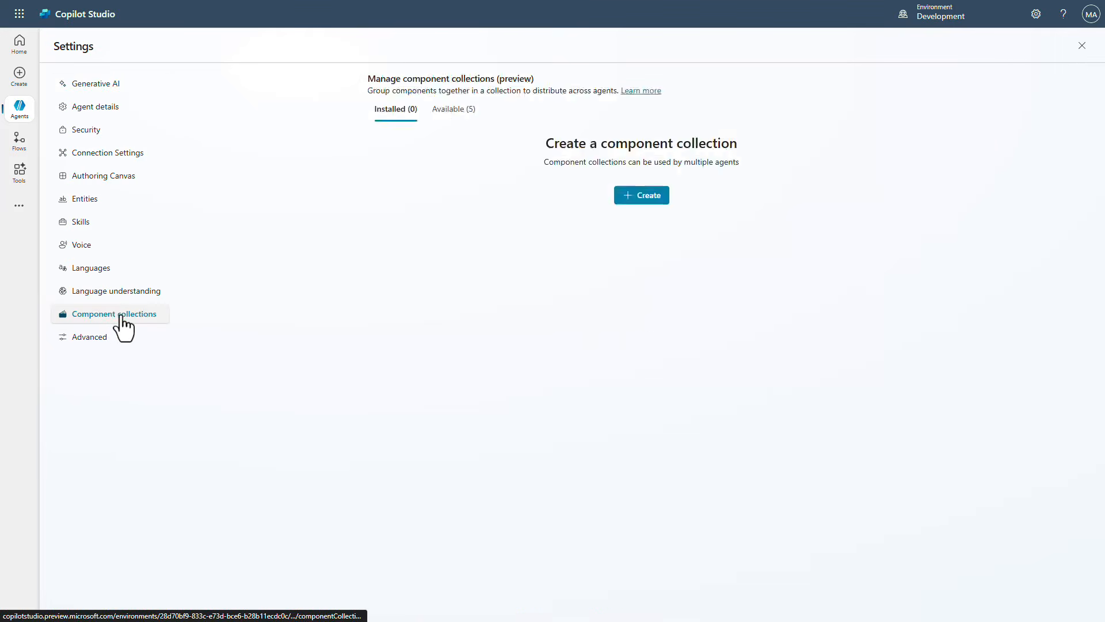
click(452, 109)
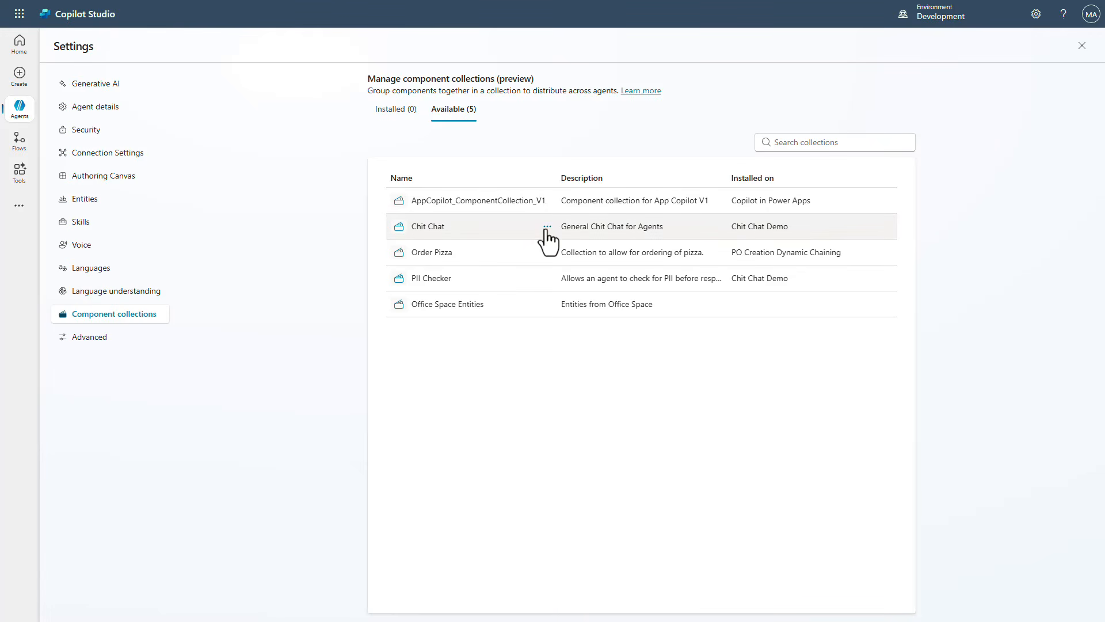
click(546, 227)
click(583, 269)
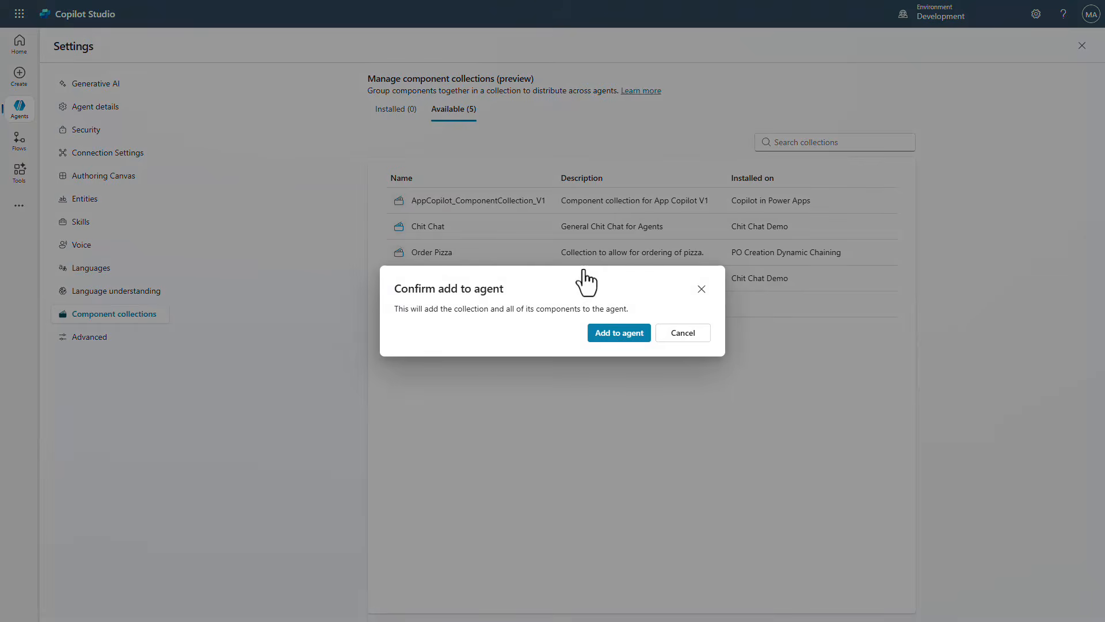
click(605, 337)
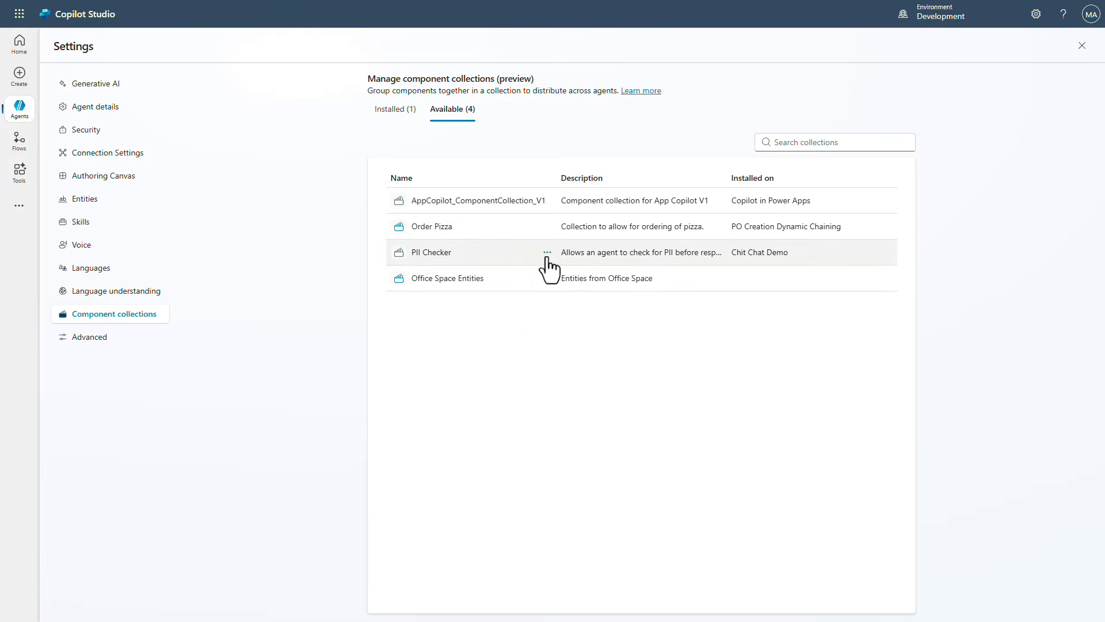
click(548, 252)
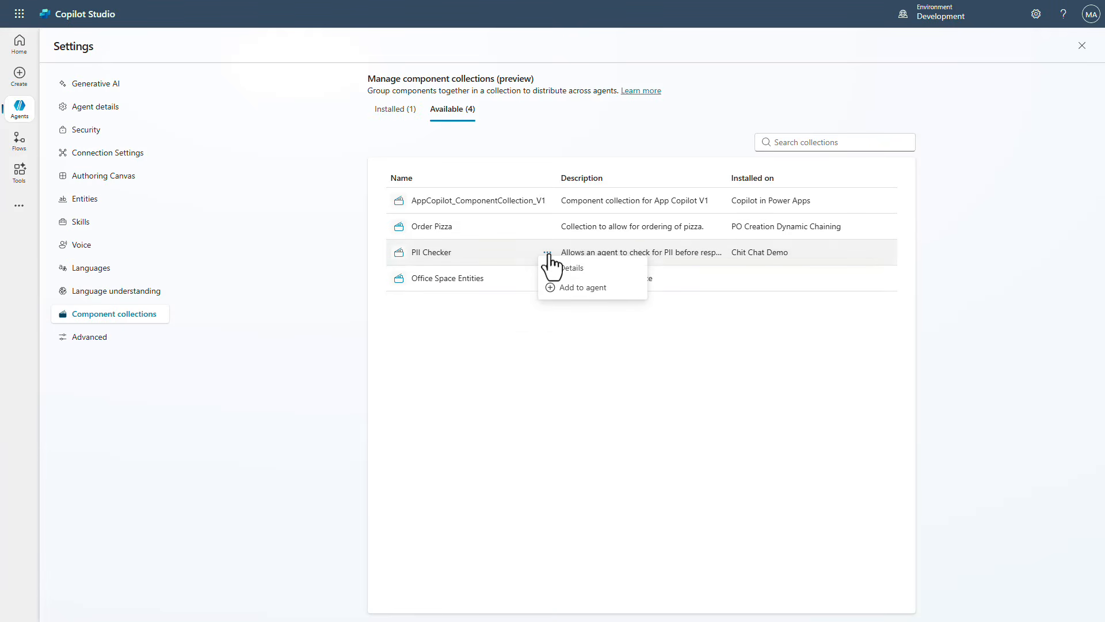
click(573, 294)
click(610, 335)
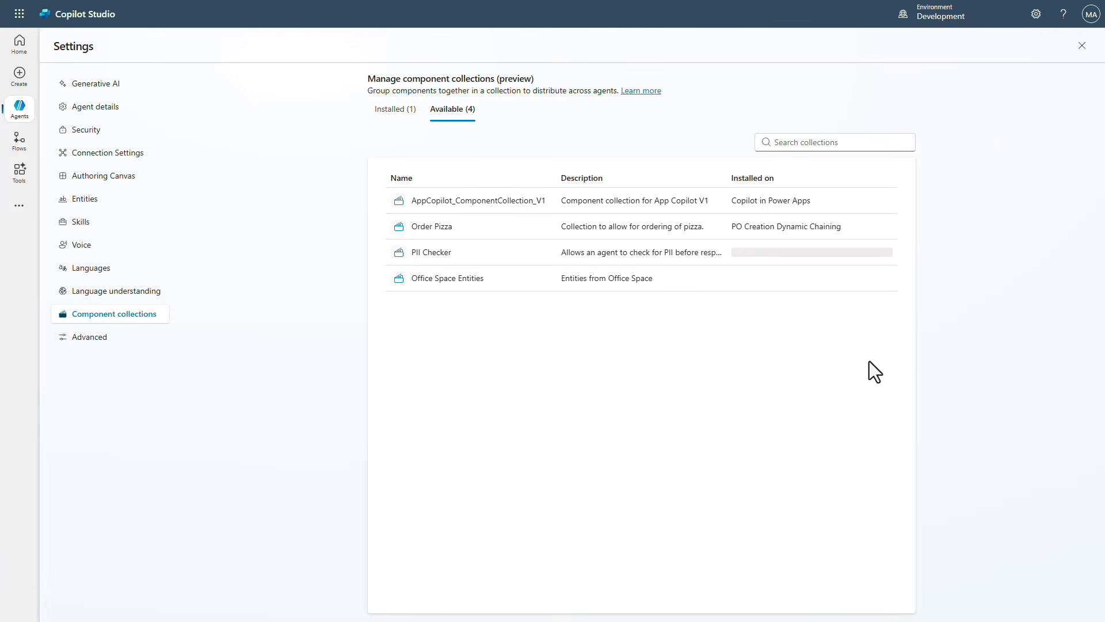
click(392, 109)
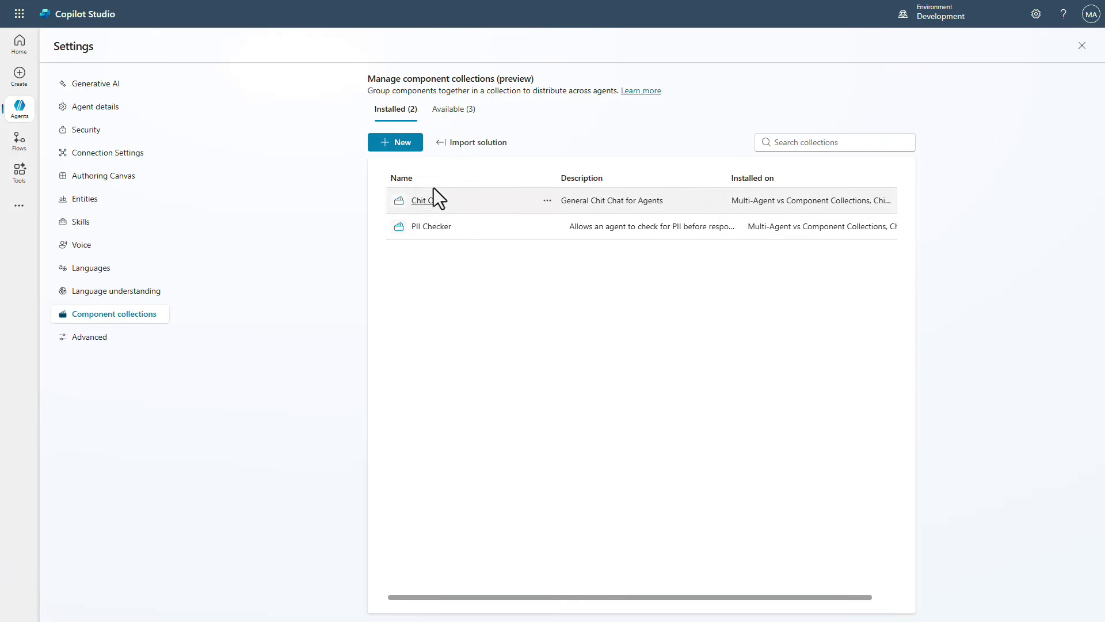
click(1081, 46)
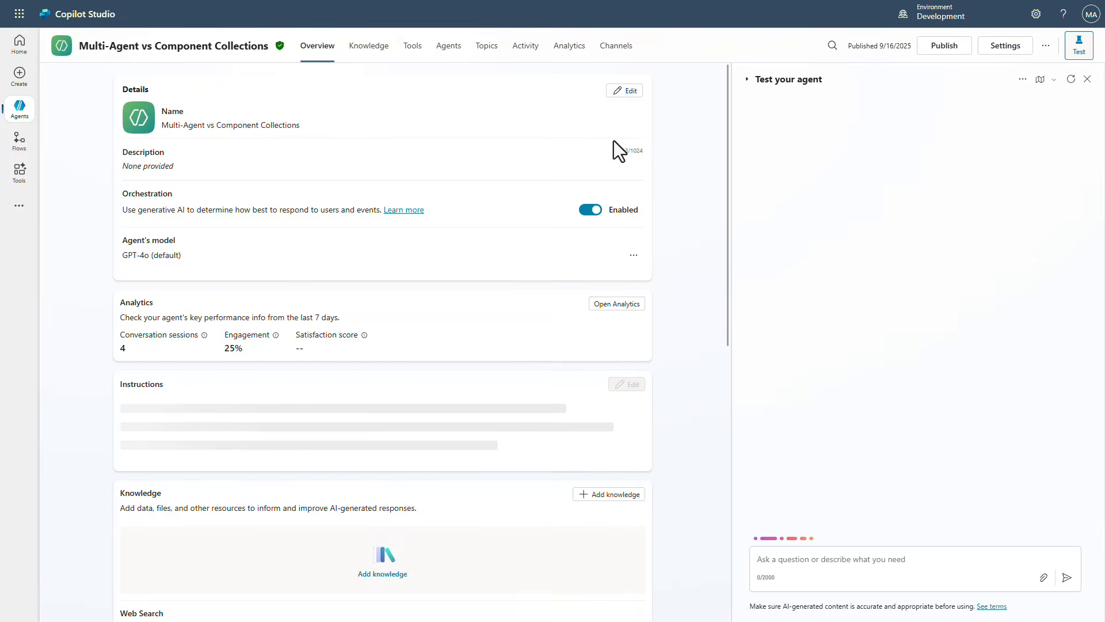
Send 'Hey there... I like cats do you?' in the test chat
scroll(539, 193, down, 2)
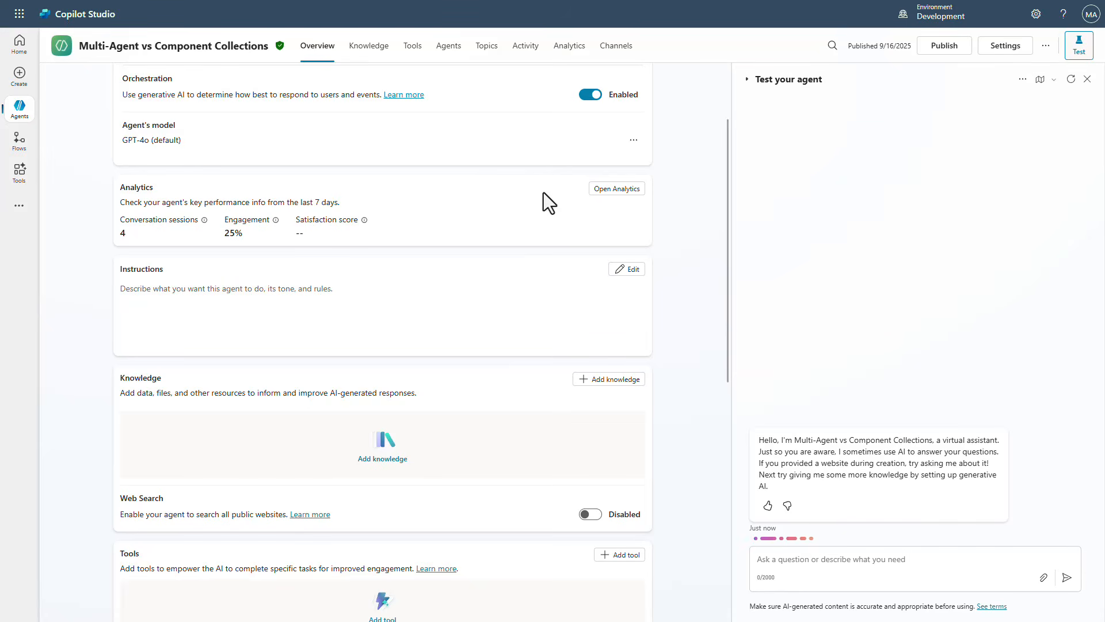
click(485, 52)
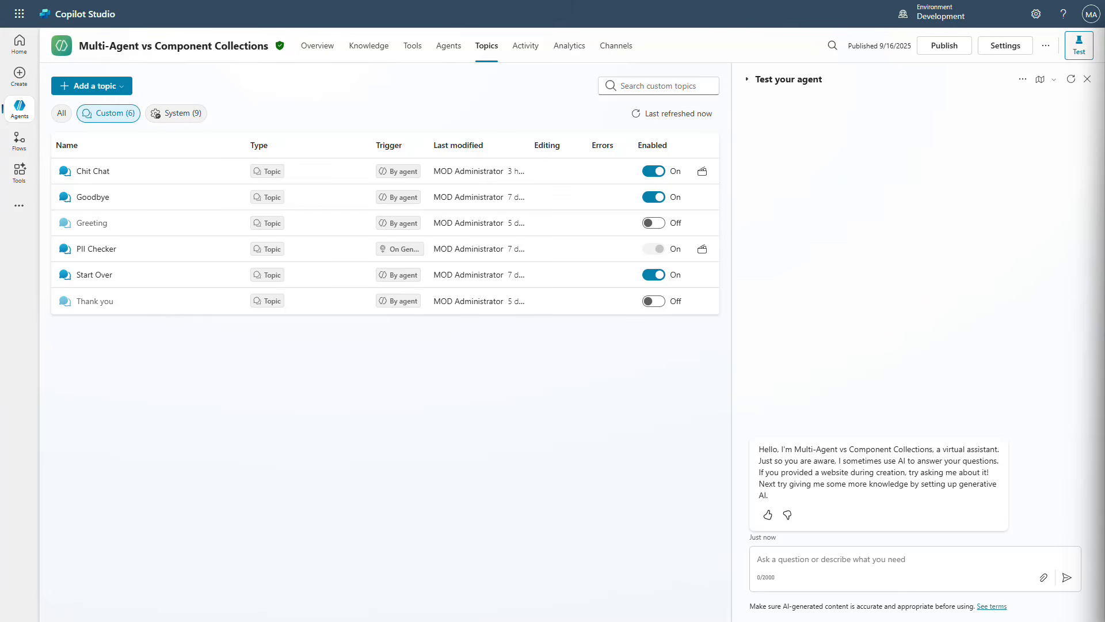
click(892, 558)
text(Hey there... I like cats do you?)
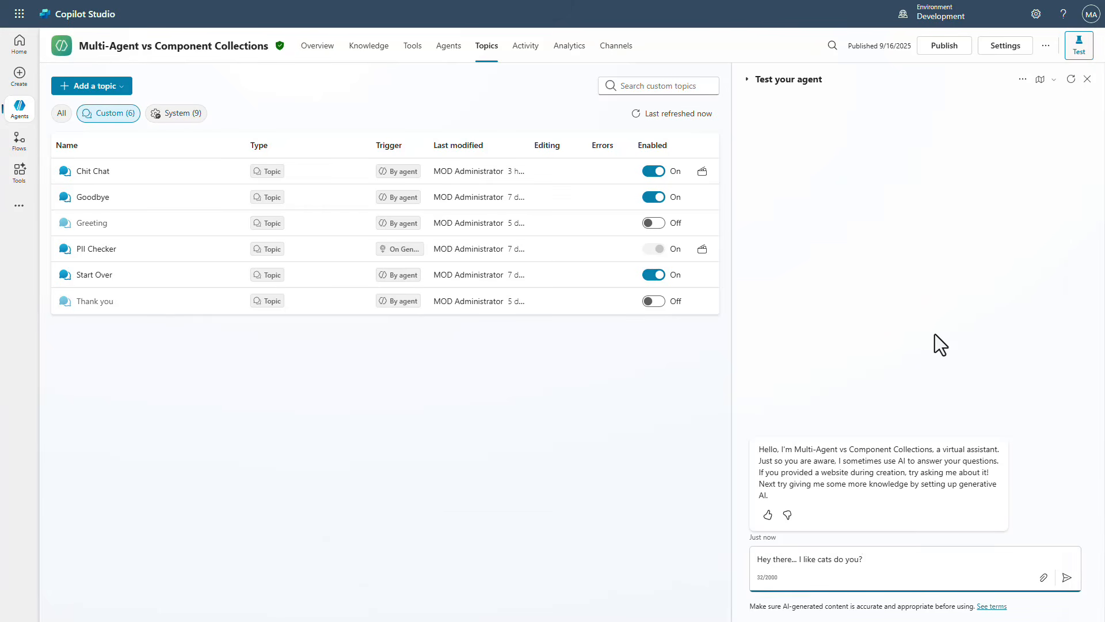
key(Return)
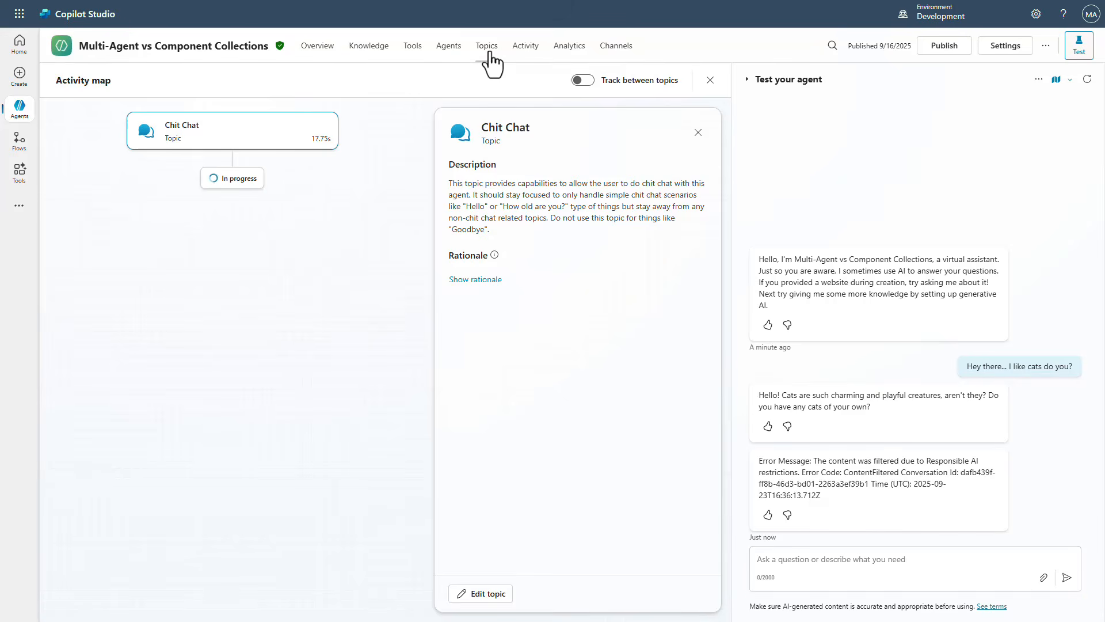
Open the PII Checker topic from the component collection and examine its flow
click(488, 53)
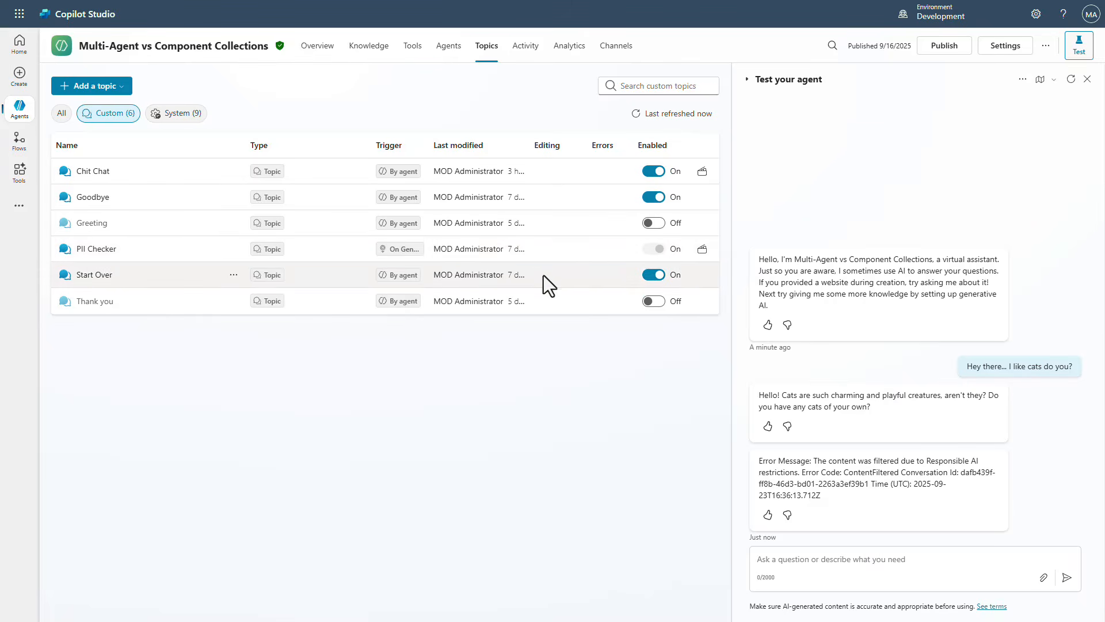
mouse_move(654, 256)
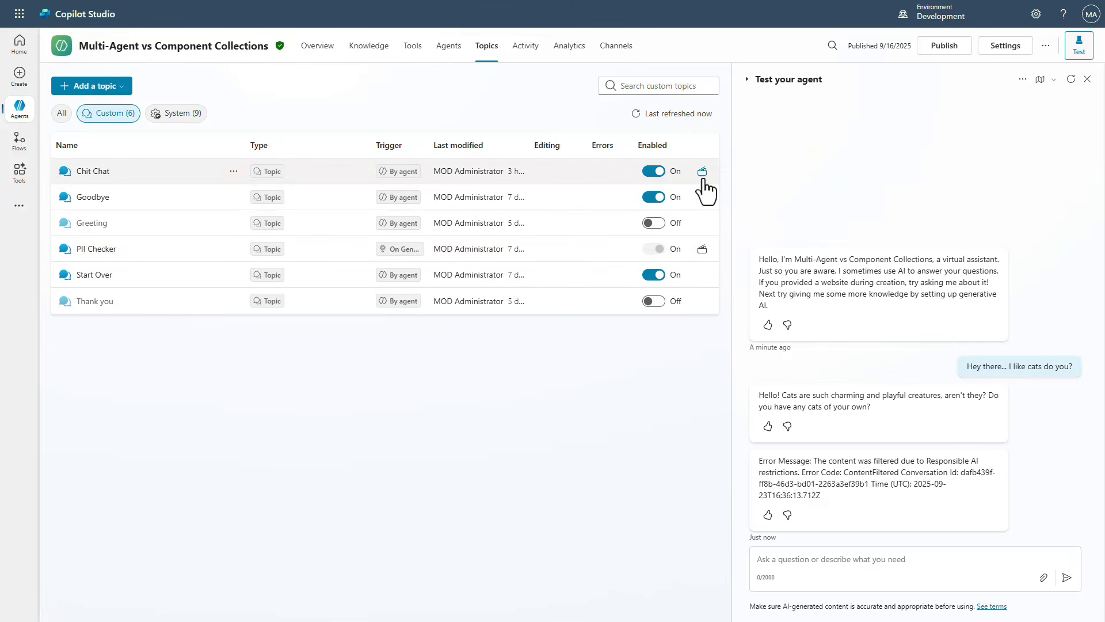
mouse_move(702, 180)
mouse_move(705, 254)
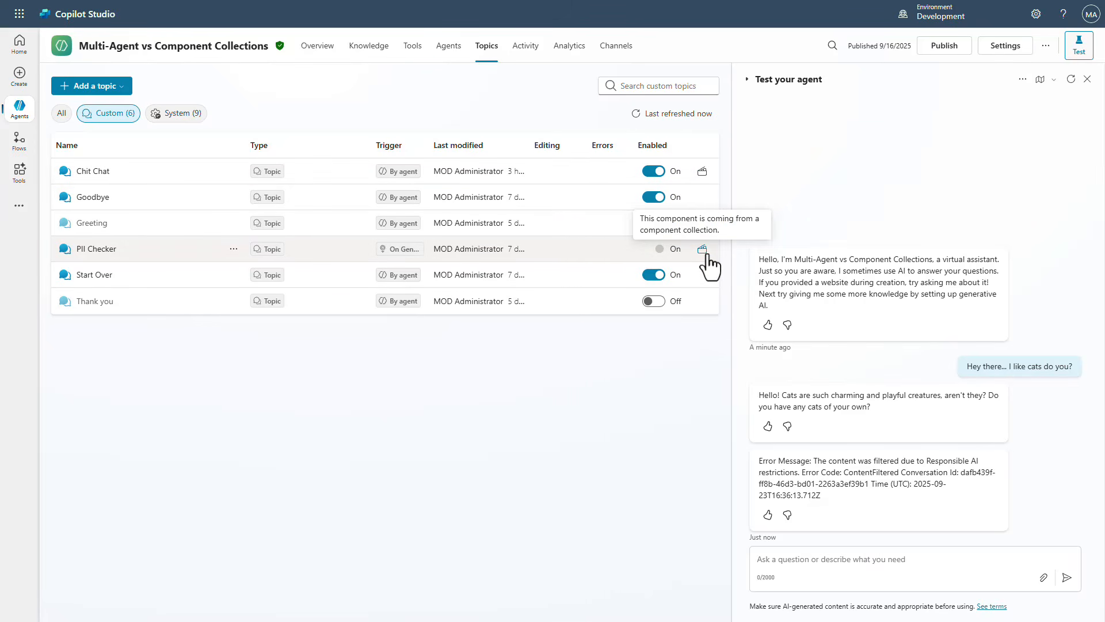
click(96, 251)
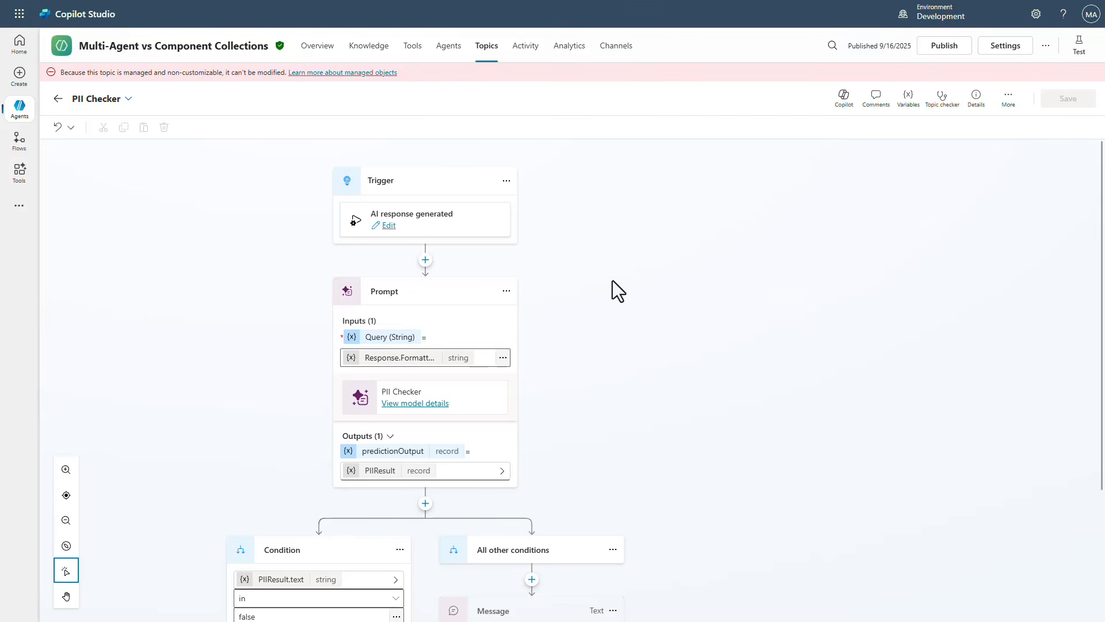
scroll(693, 312, down, 3)
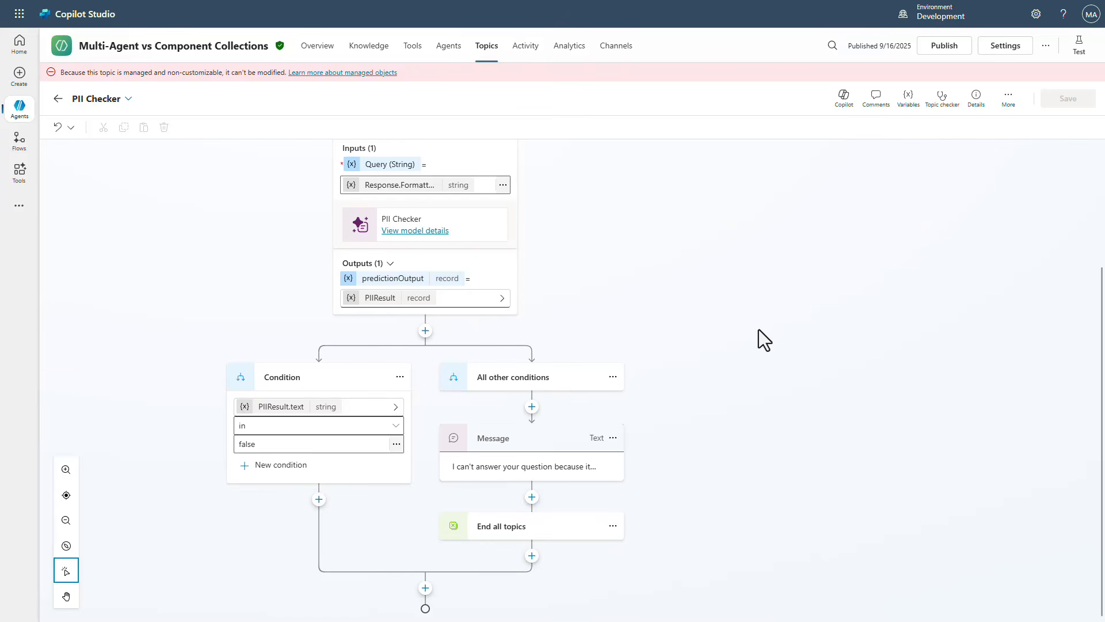
scroll(758, 329, up, 3)
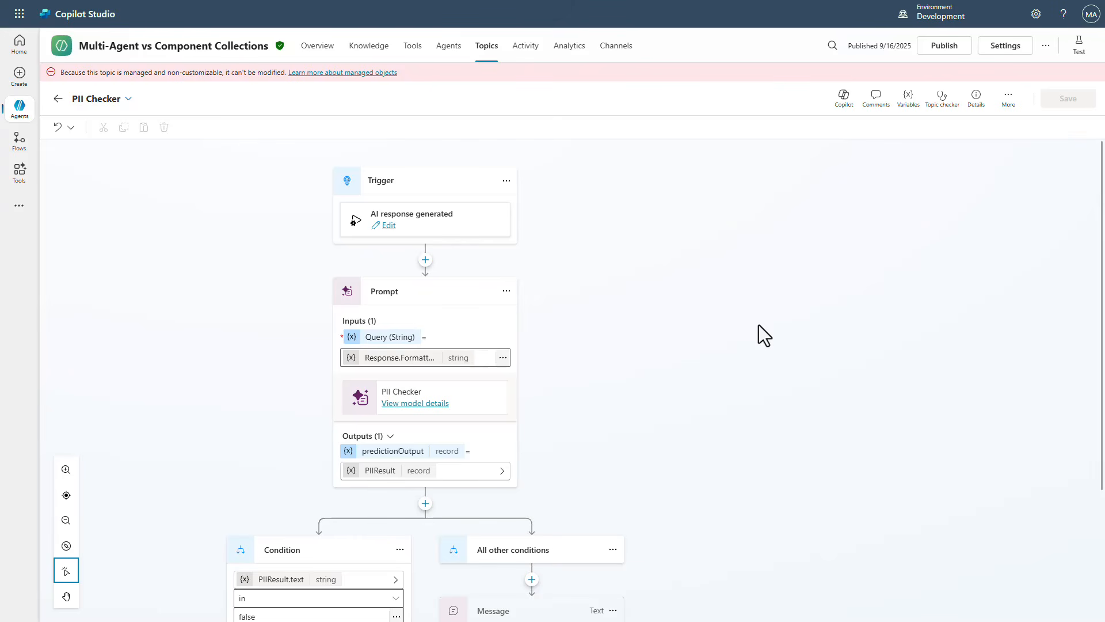
Switch to the Chit Chat topic and expand its trigger description
click(129, 99)
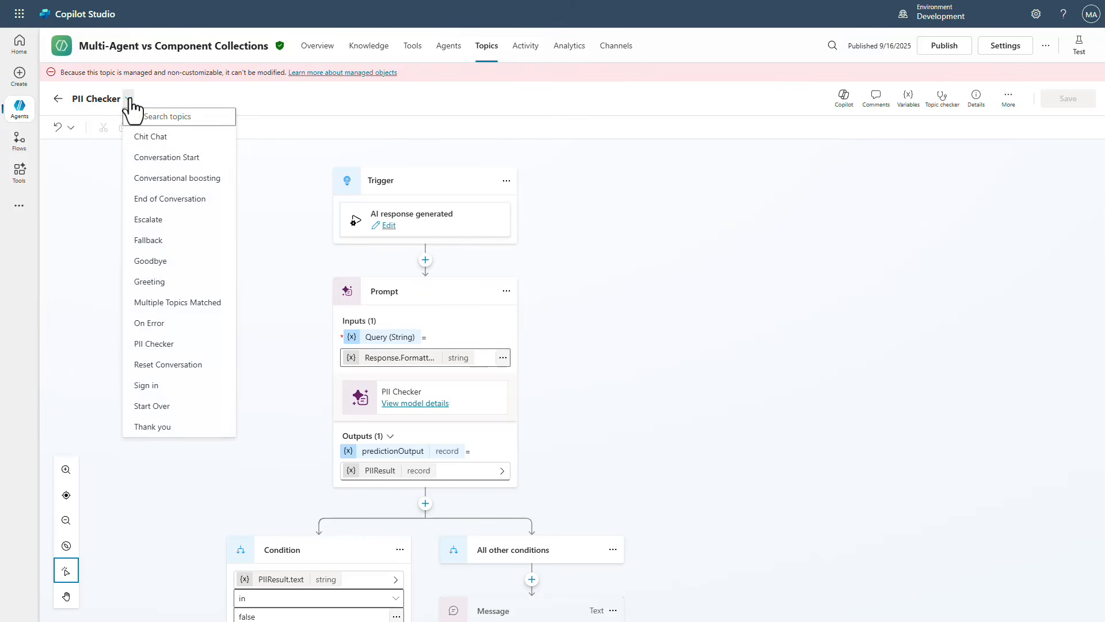
click(152, 137)
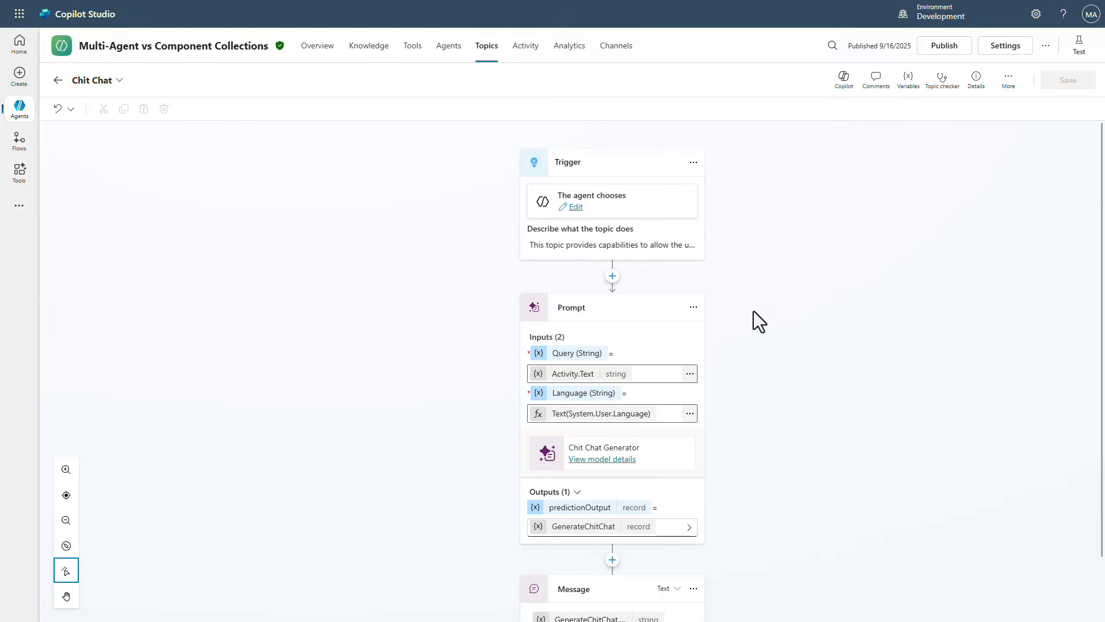
click(652, 254)
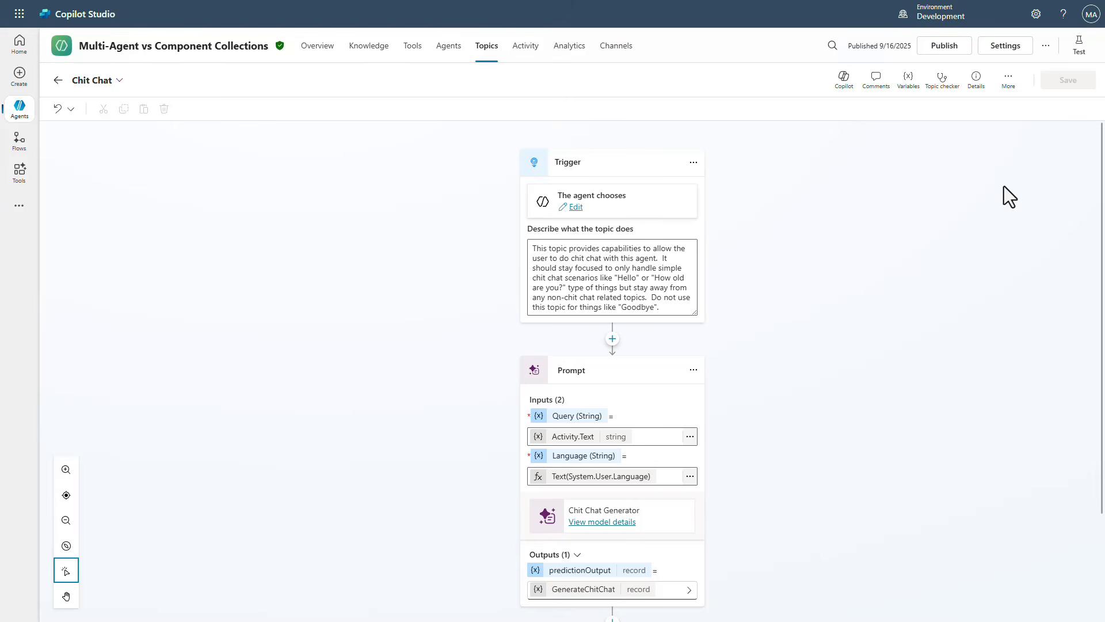
click(1046, 47)
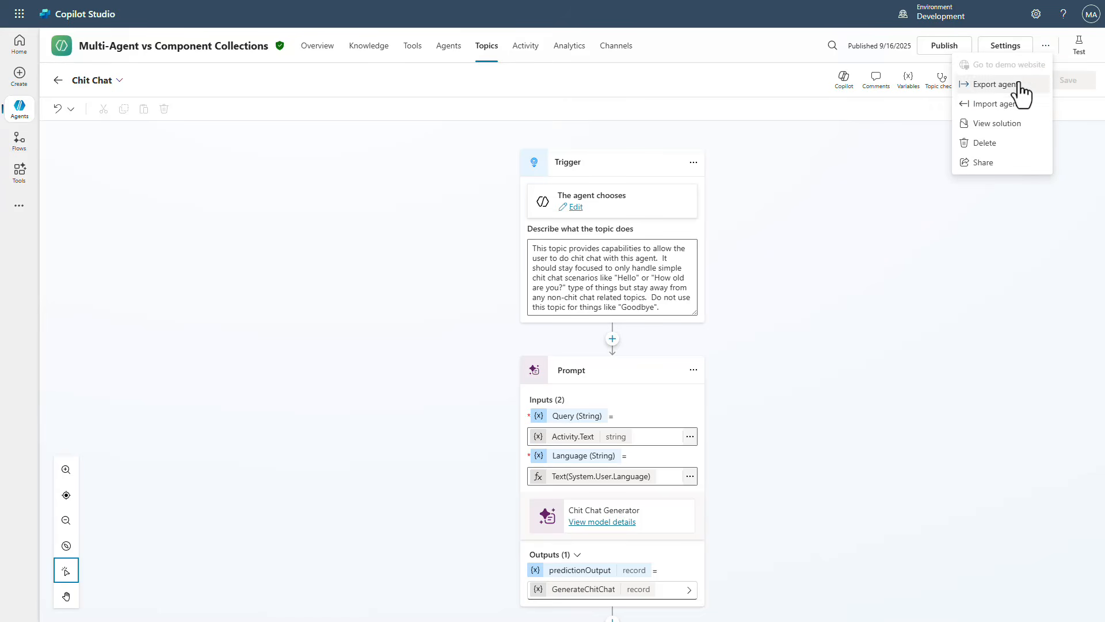
click(1012, 107)
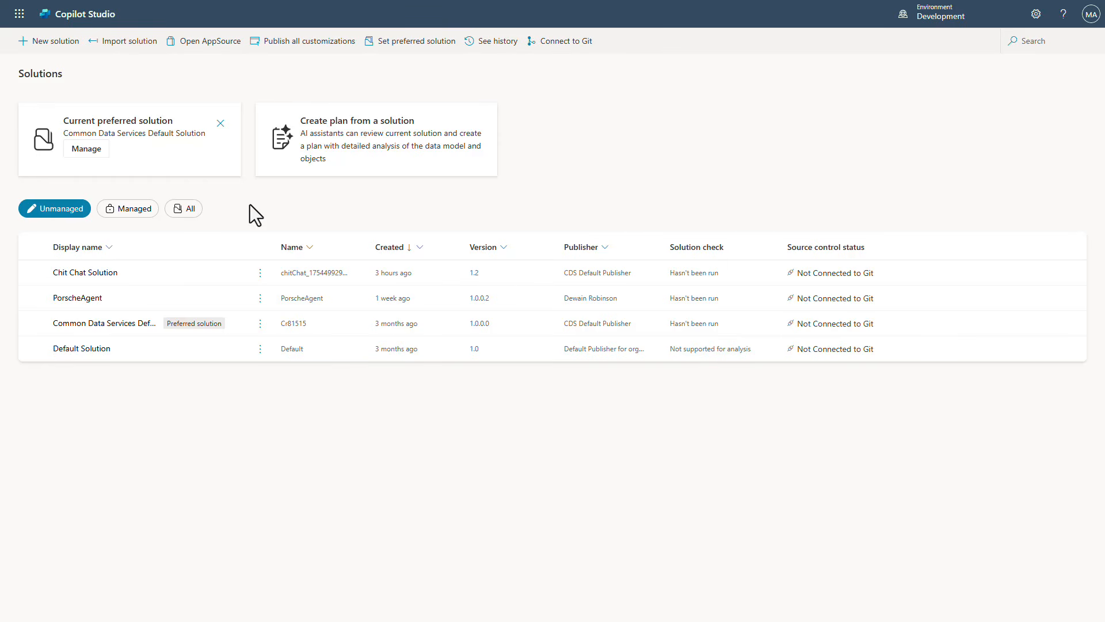
click(130, 51)
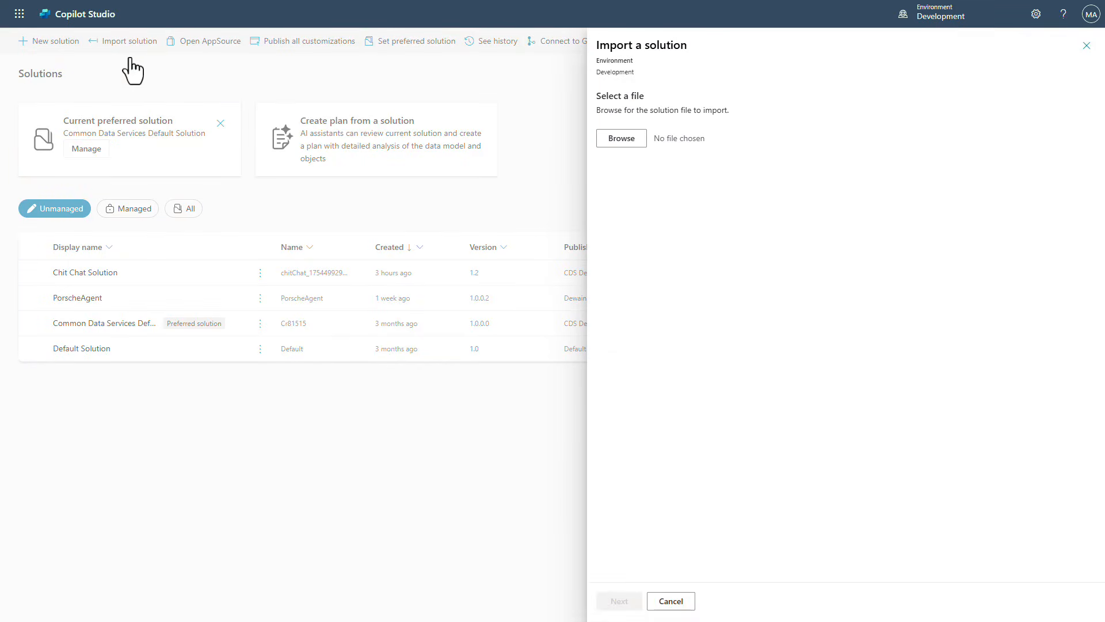
click(619, 145)
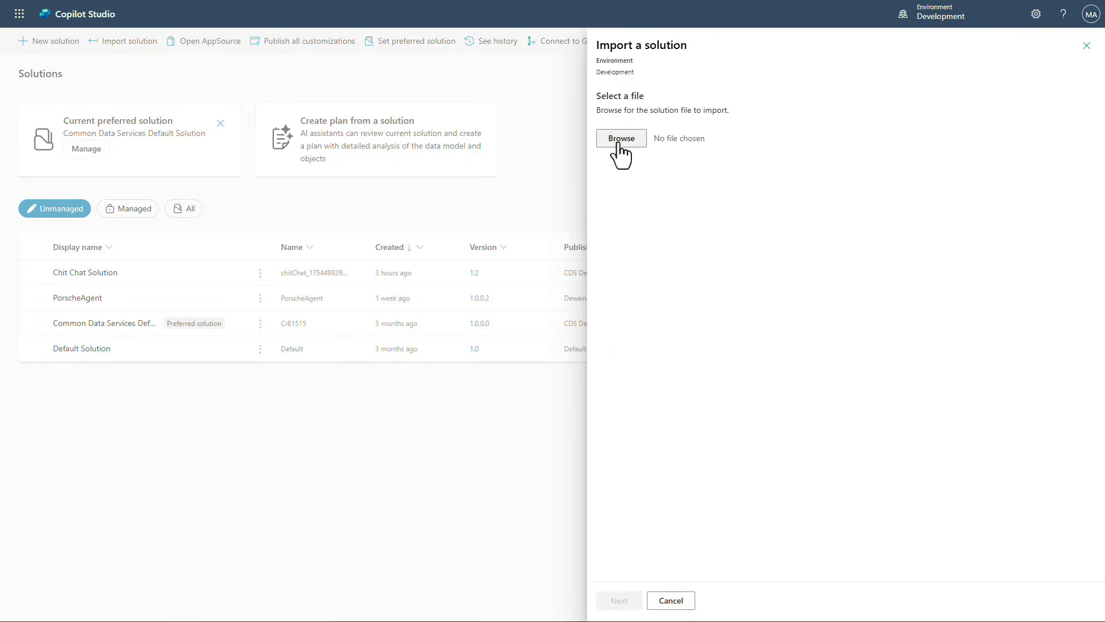
double_click(206, 108)
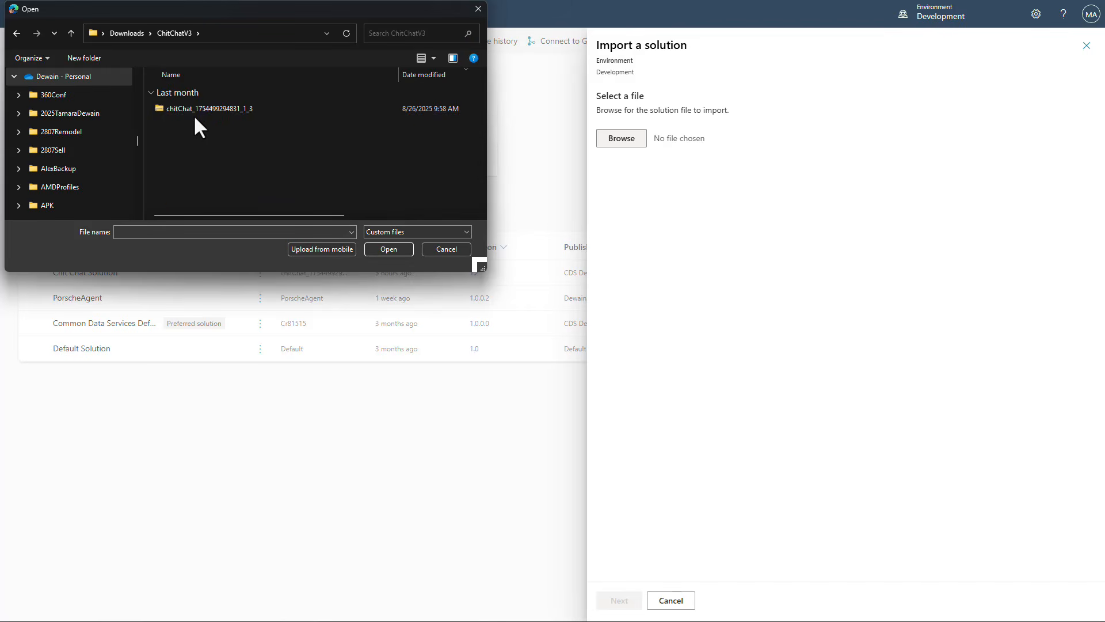
click(217, 108)
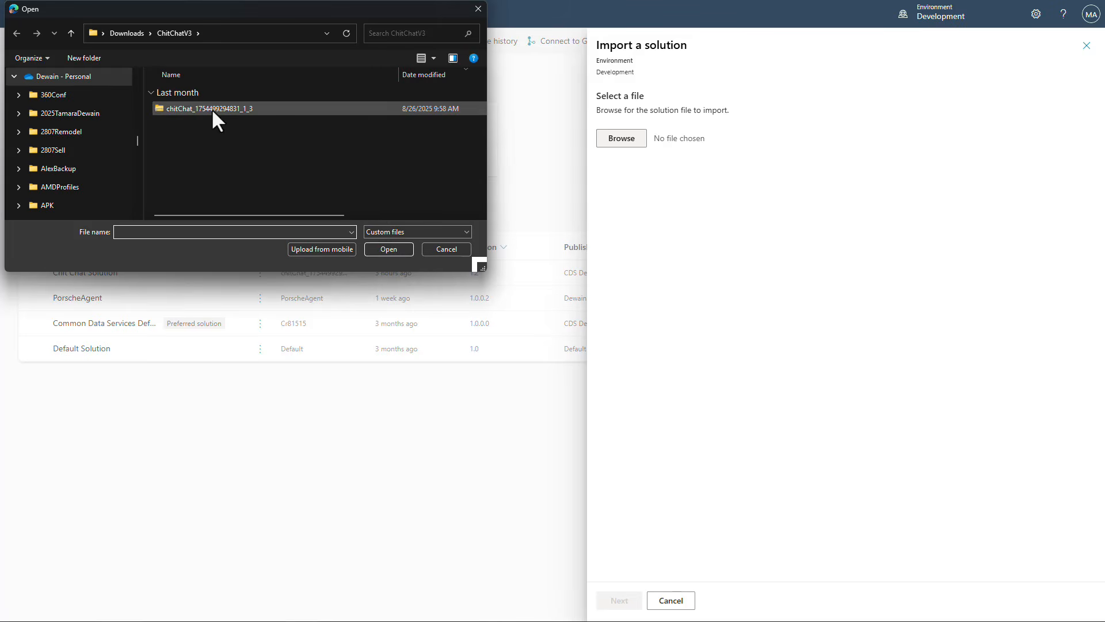
click(212, 108)
click(390, 249)
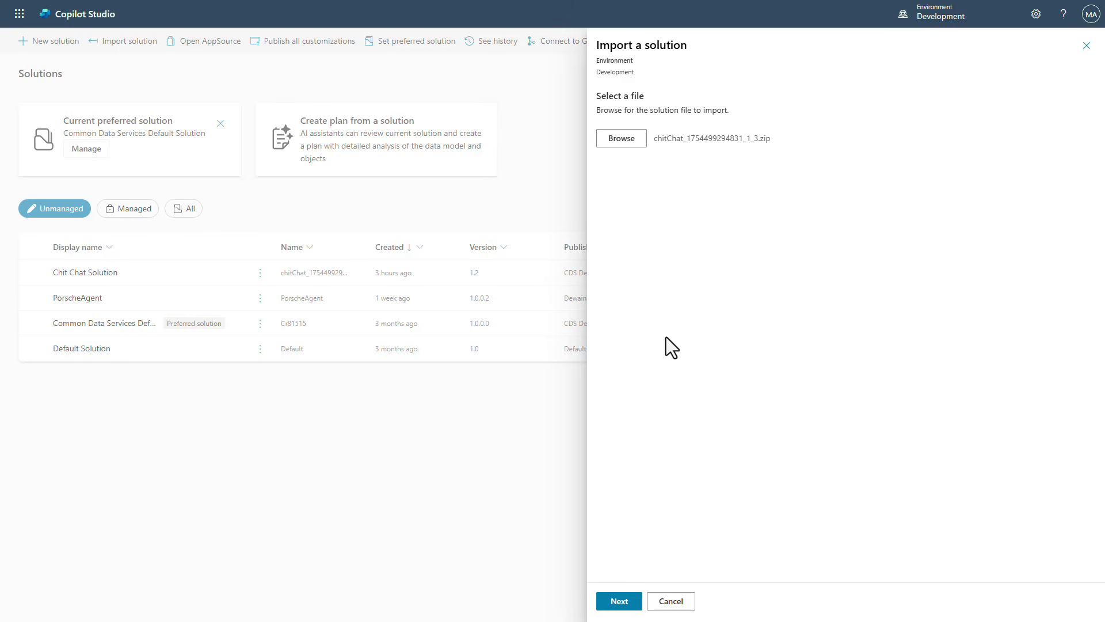
click(618, 605)
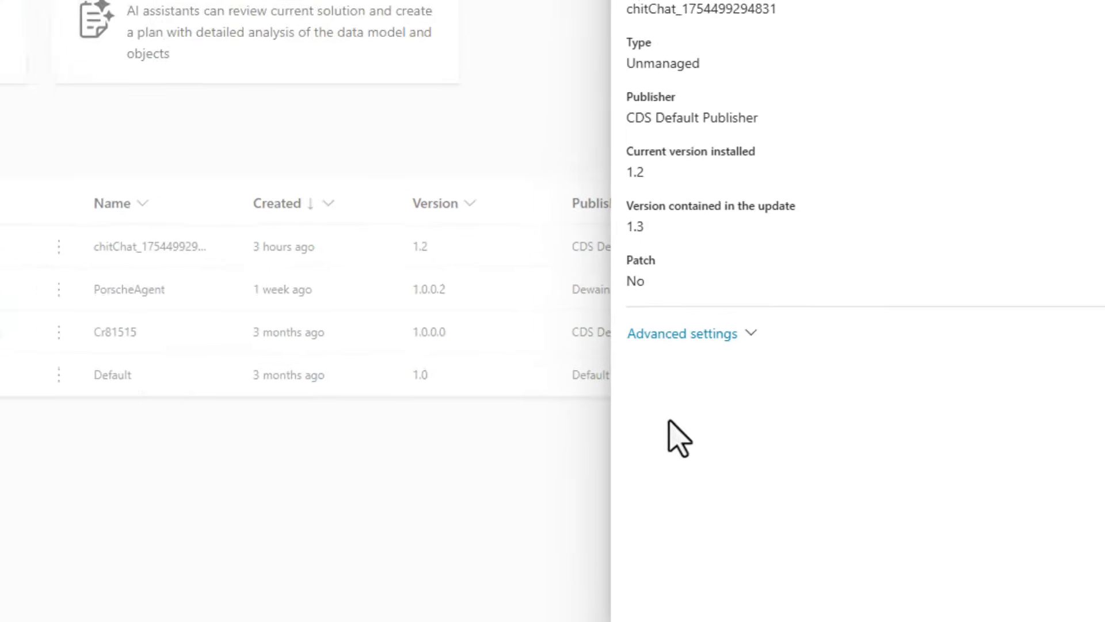
click(623, 603)
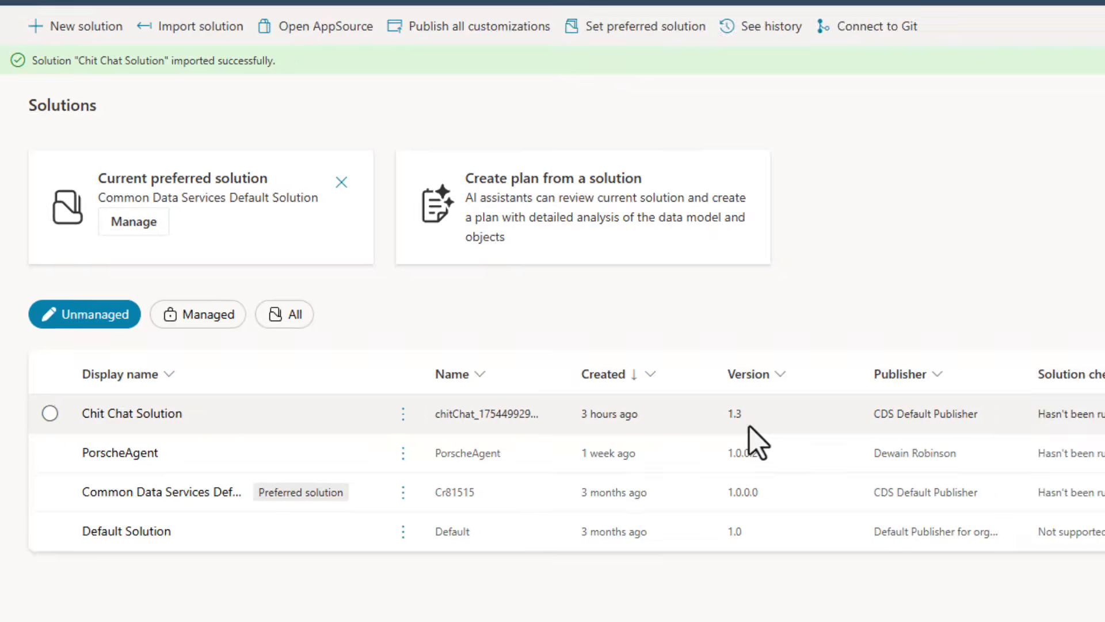
Return to the Multi-Agent vs Component Collections agent's Chit Chat topic to inspect the updated trigger
click(1091, 65)
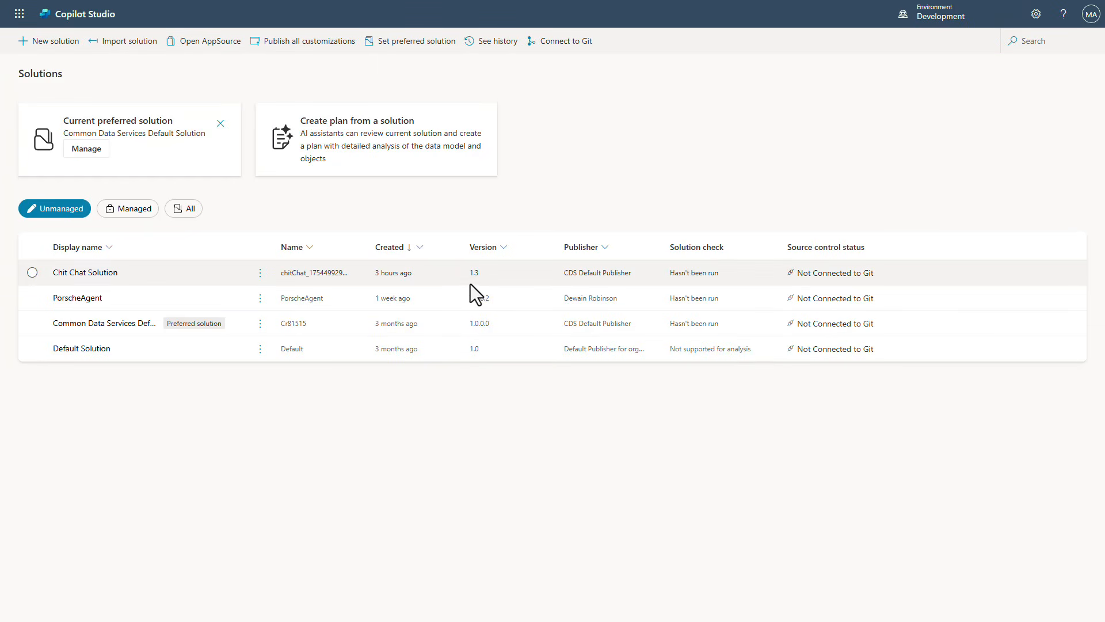
mouse_move(174, 1)
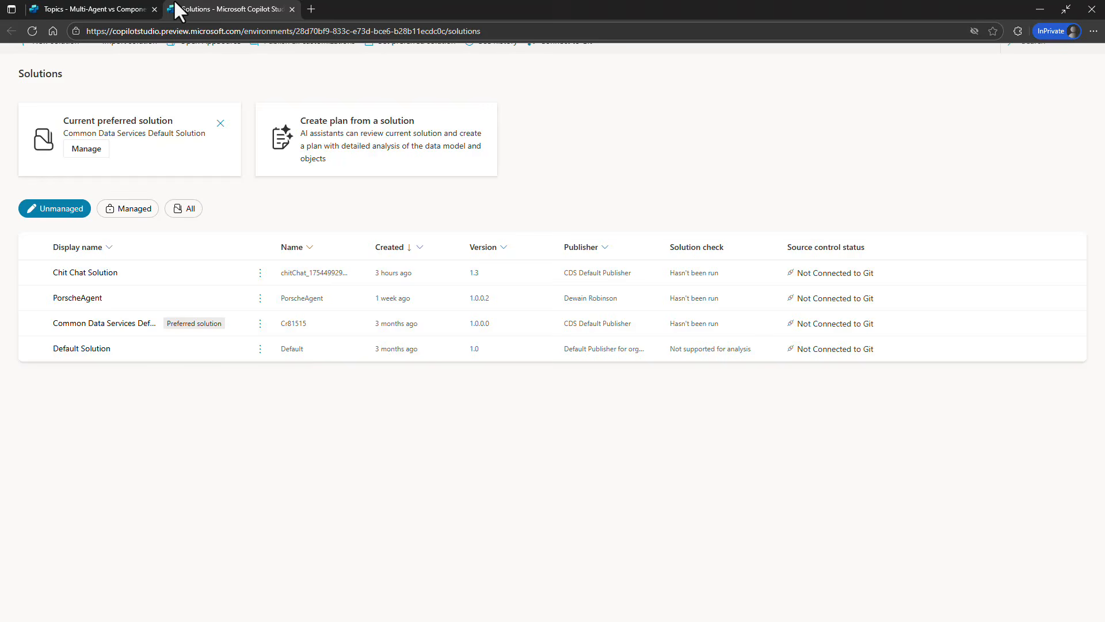
click(119, 8)
double_click(256, 243)
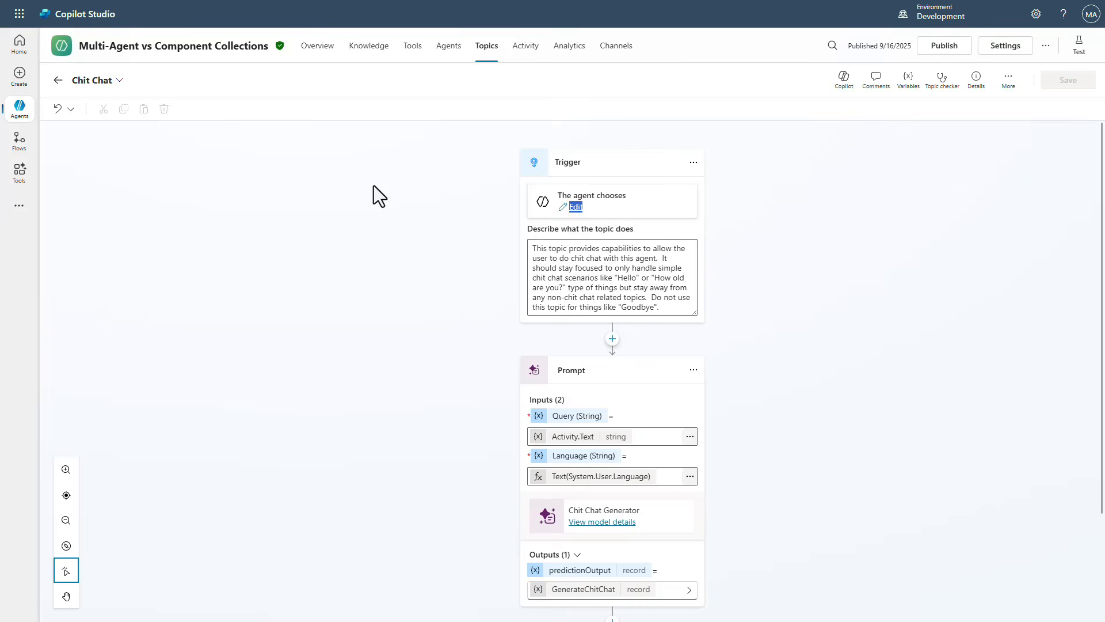
Paste and send 'Hey there... I like cats do you?' in the test chat again
key(alt+Tab)
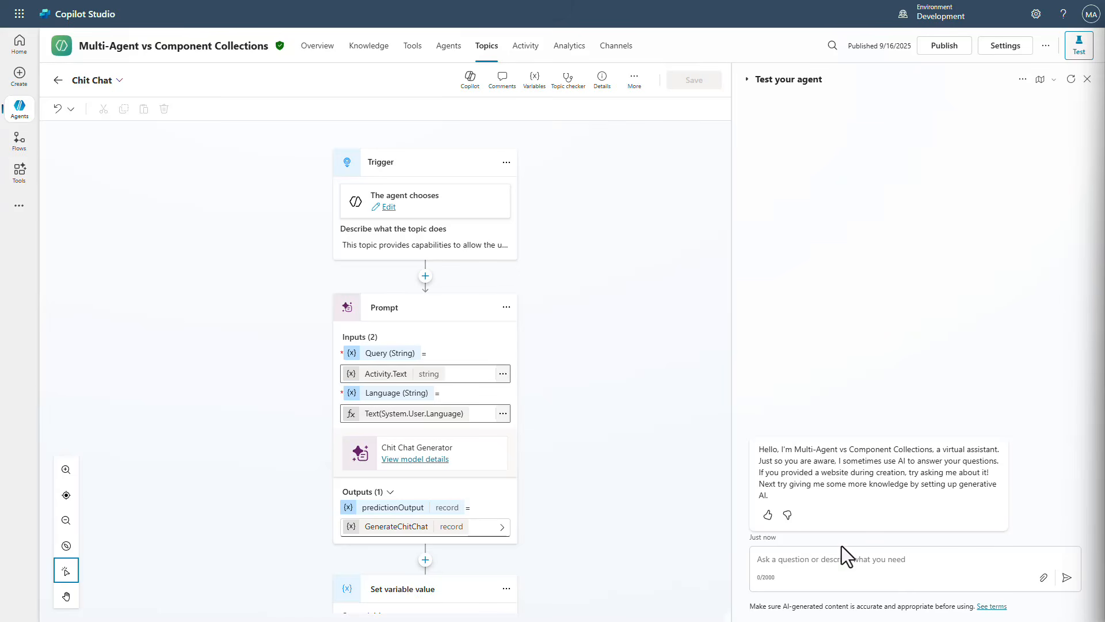
click(832, 560)
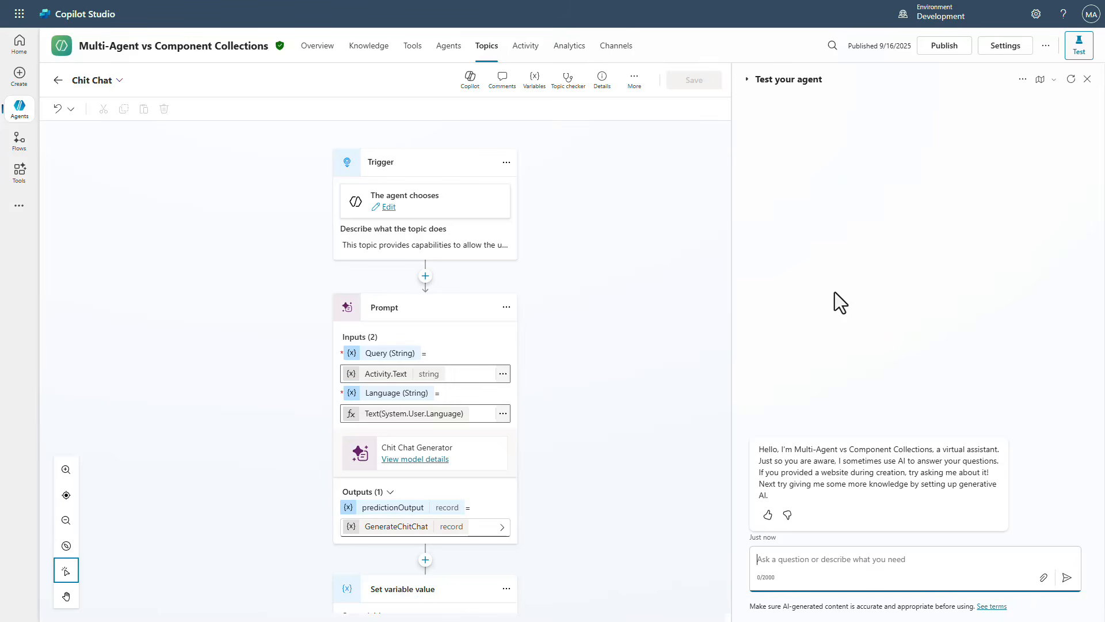
text(Hey there... I like cats do you?)
key(Return)
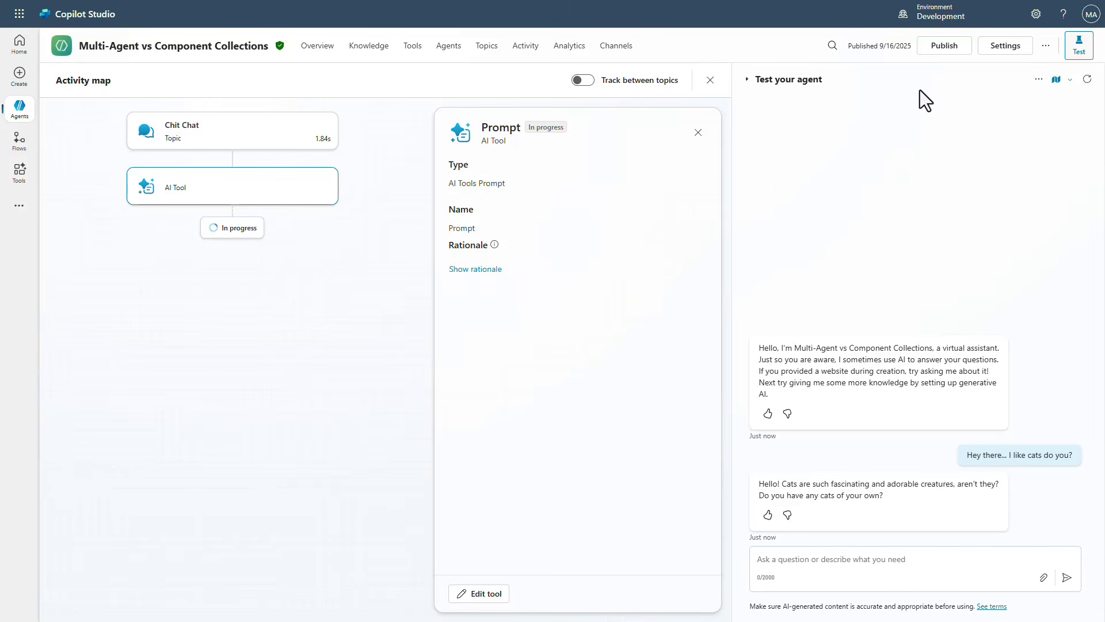
Publish the Multi-Agent vs Component Collections agent
click(944, 47)
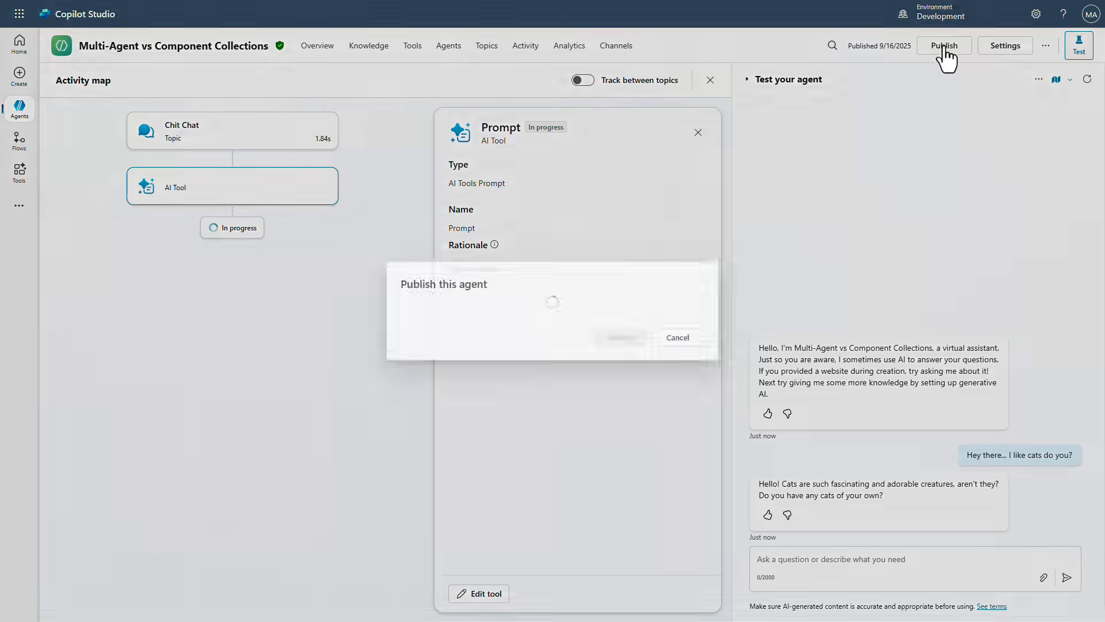
click(623, 342)
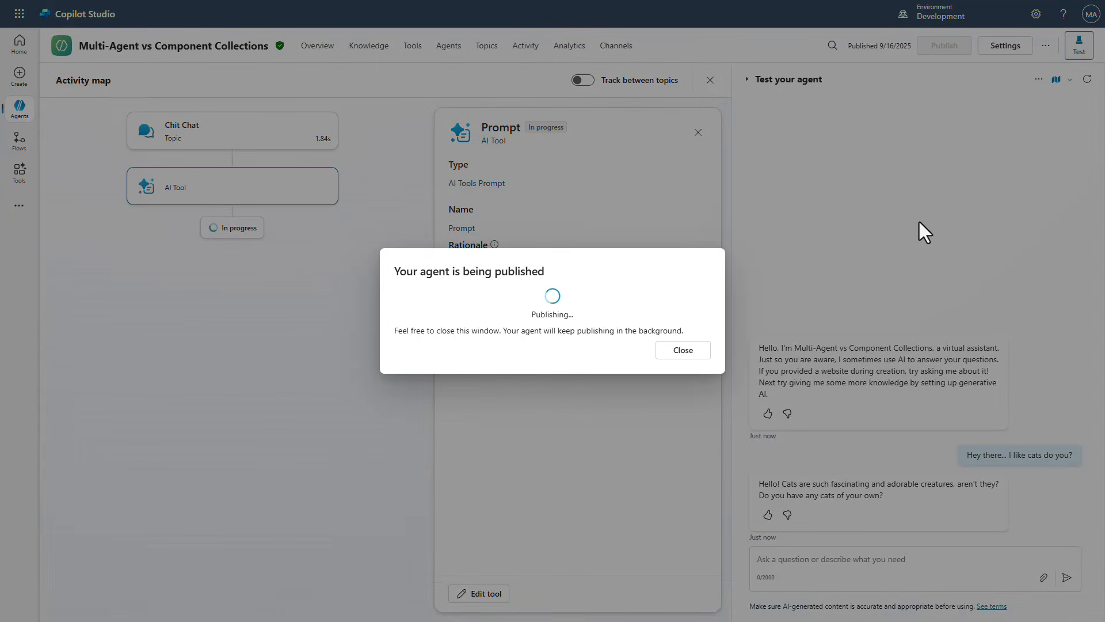